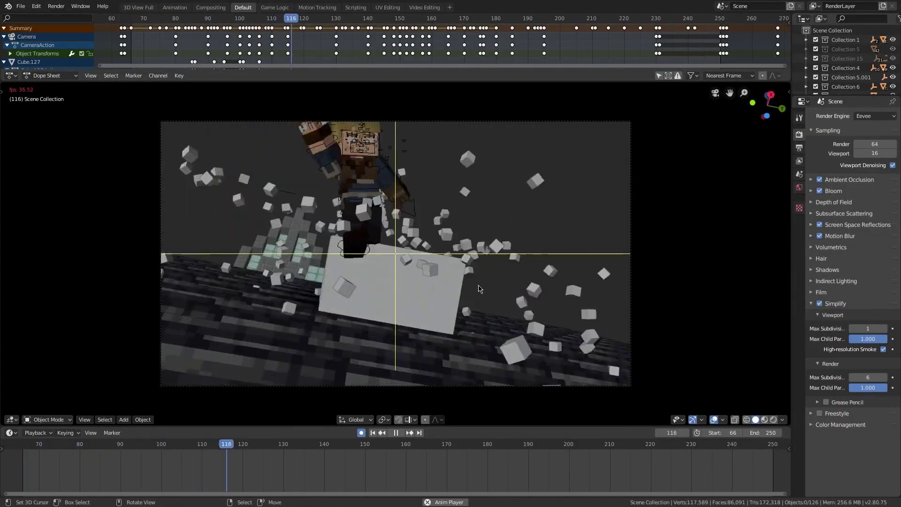
{"action": "key", "text": "space"}
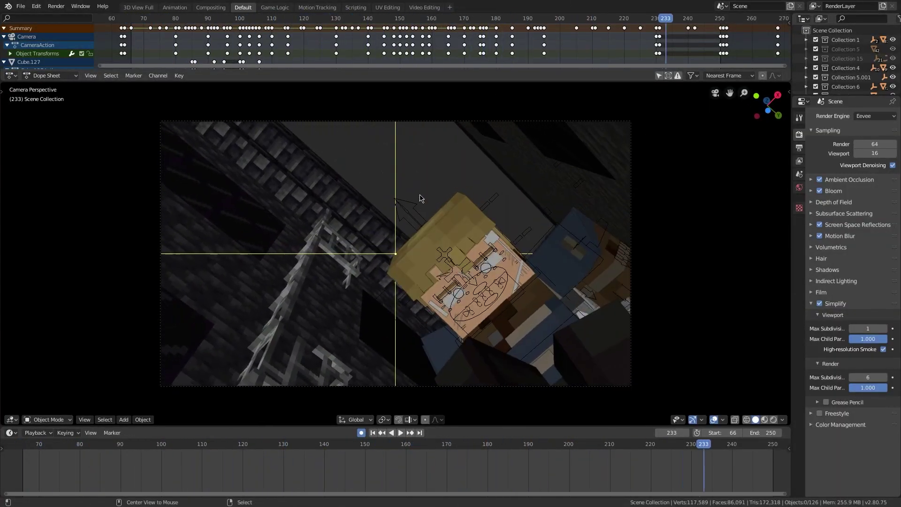
Play the animation and orbit close to the character's face rig in Pose Mode
{"action": "key", "text": "ctrl+Tab"}
{"action": "middle_click_drag", "start_coordinate": [495, 247], "coordinate": [356, 259]}
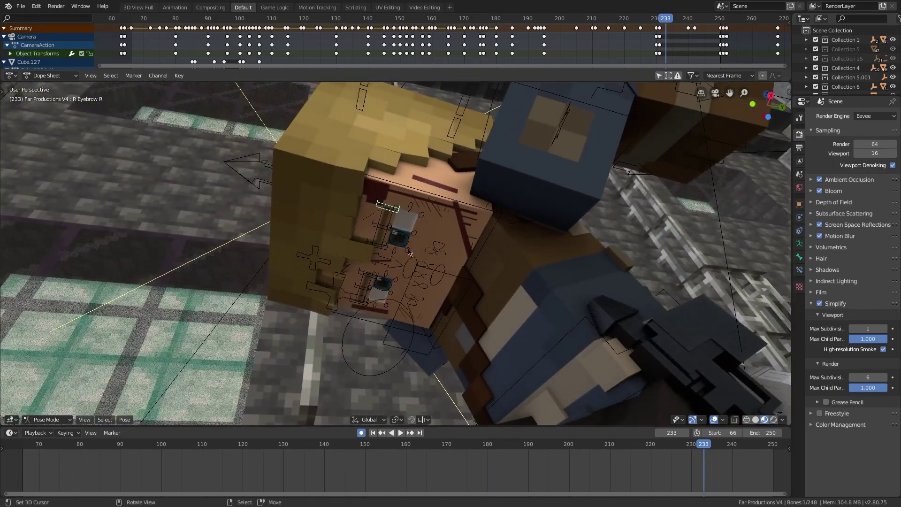
Replay the slicing shot from the first frame through the scene camera
{"action": "key", "text": "KP_0"}
{"action": "key", "text": "shift+Left"}
{"action": "key", "text": "space"}
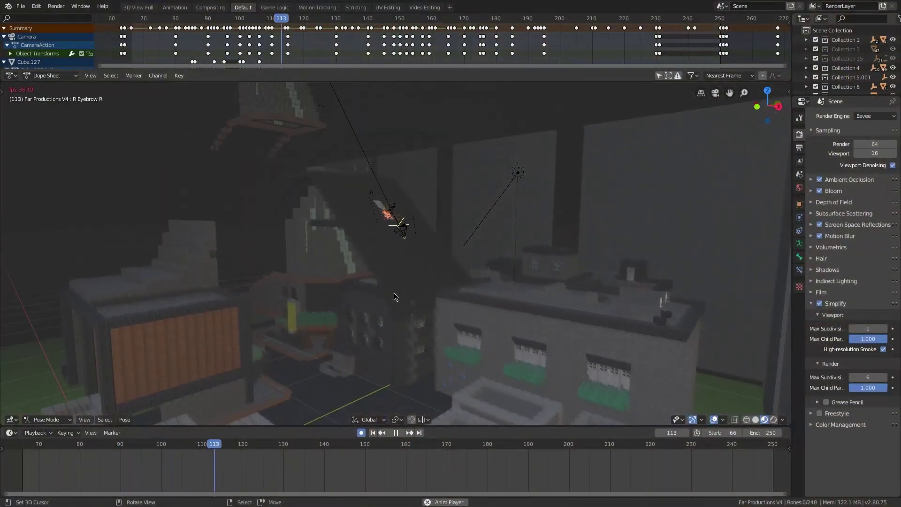
Stop playback and walk-navigate forward over the city set toward the dark house
{"action": "key", "text": "Escape"}
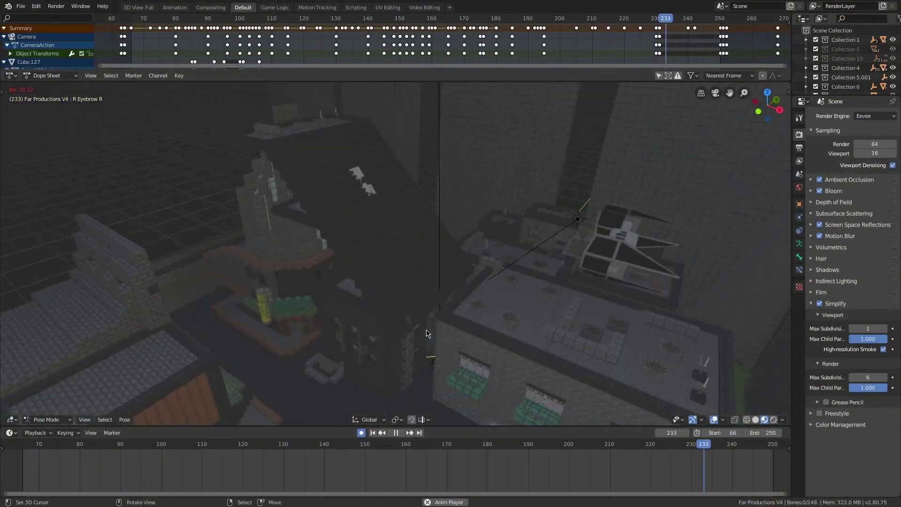
{"action": "key", "text": "shift+grave"}
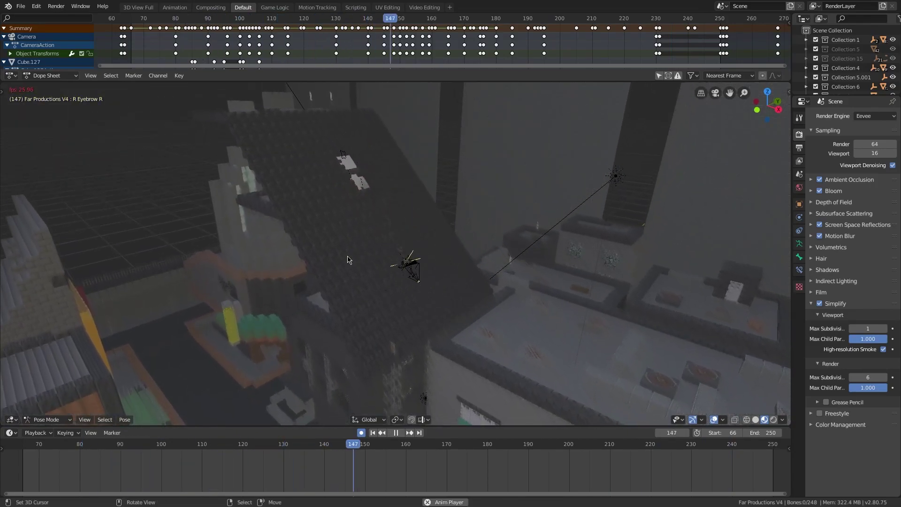
{"action": "key", "text": "space"}
{"action": "key", "text": "shift+grave"}
{"action": "key", "text": "w"}
{"action": "left_click", "coordinate": [396, 258]}
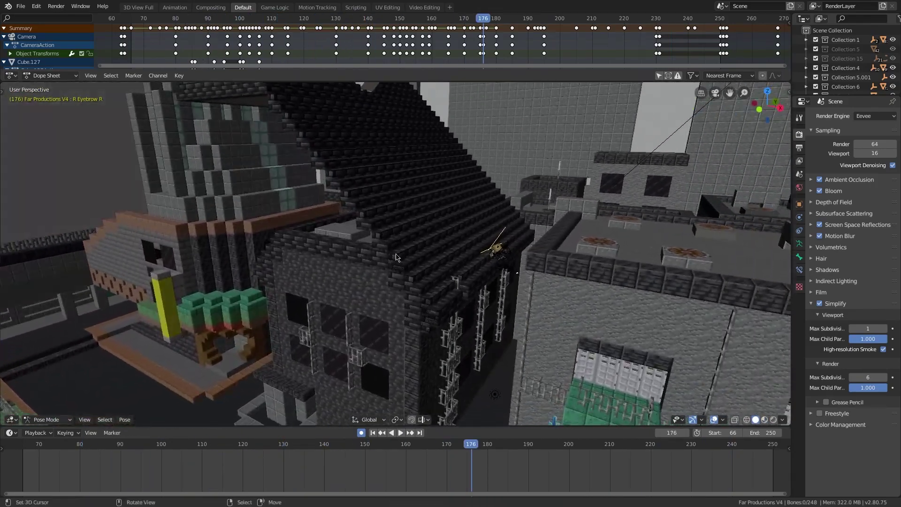
Return to the first frame, orbit up at the building, and view through the scene camera
{"action": "key", "text": "shift+Left"}
{"action": "middle_click_drag", "start_coordinate": [467, 193], "coordinate": [305, 208]}
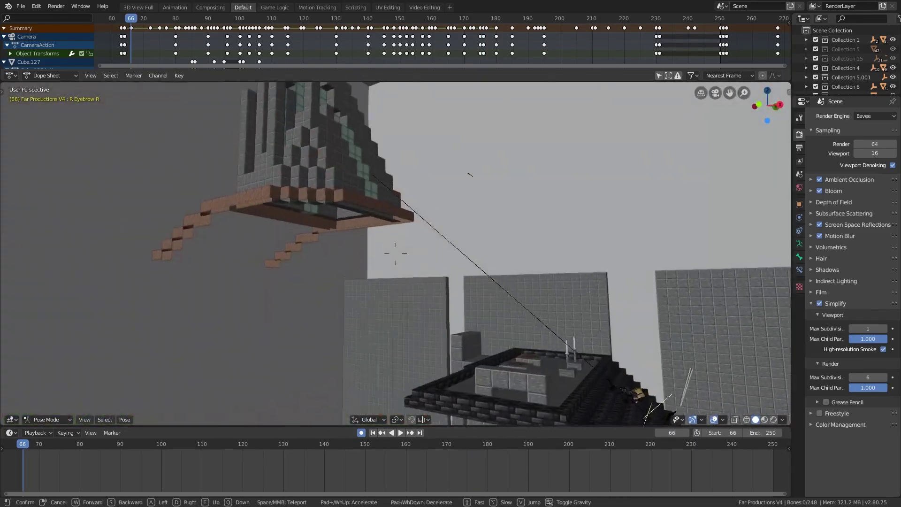
{"action": "key", "text": "KP_0"}
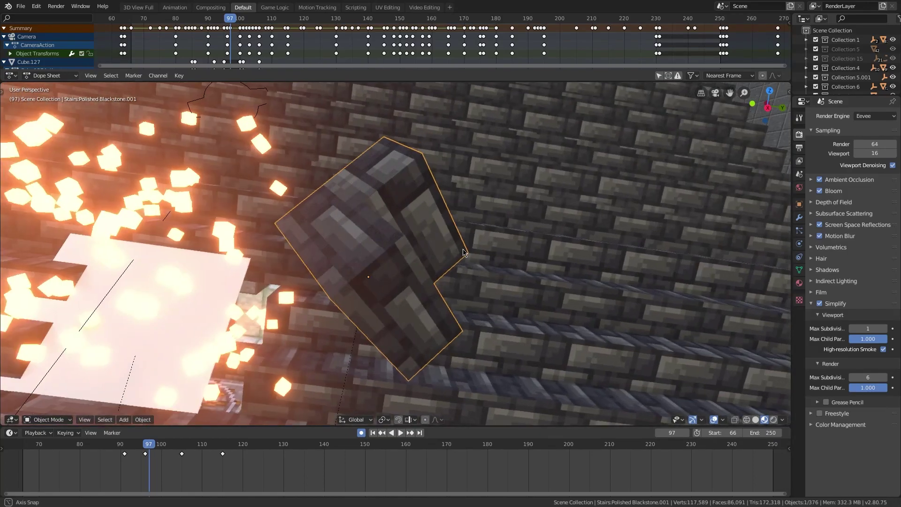
Orbit out around the stair block, then walk-navigate the scene while the shot plays
{"action": "middle_click_drag", "start_coordinate": [463, 252], "coordinate": [530, 302]}
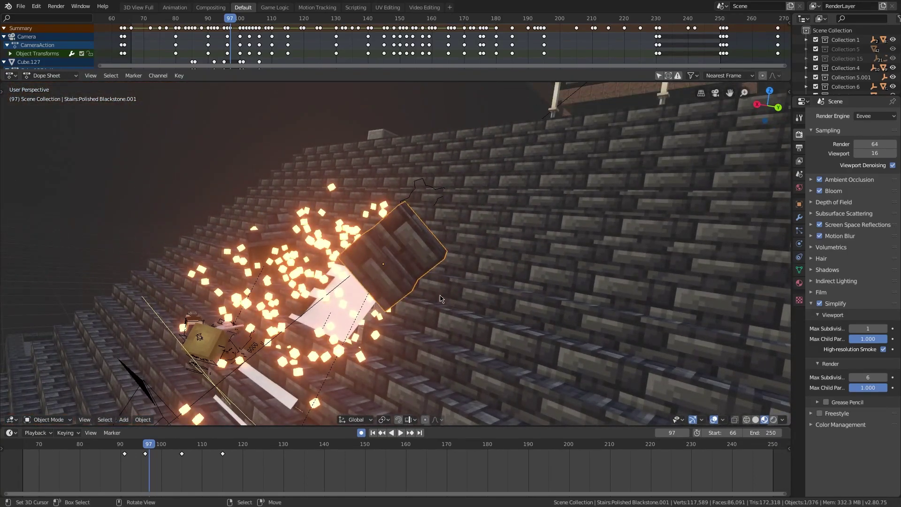
{"action": "key", "text": "space"}
{"action": "key", "text": "shift+grave"}
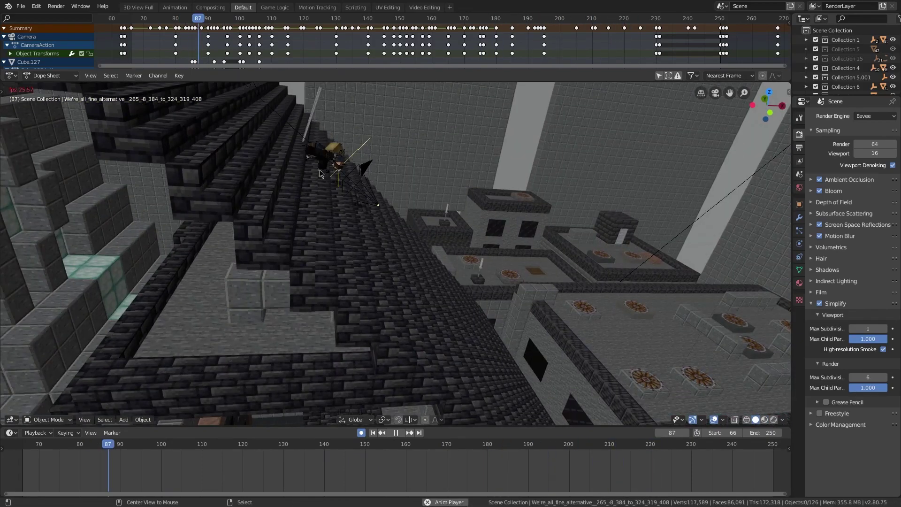
{"action": "left_click", "coordinate": [419, 271]}
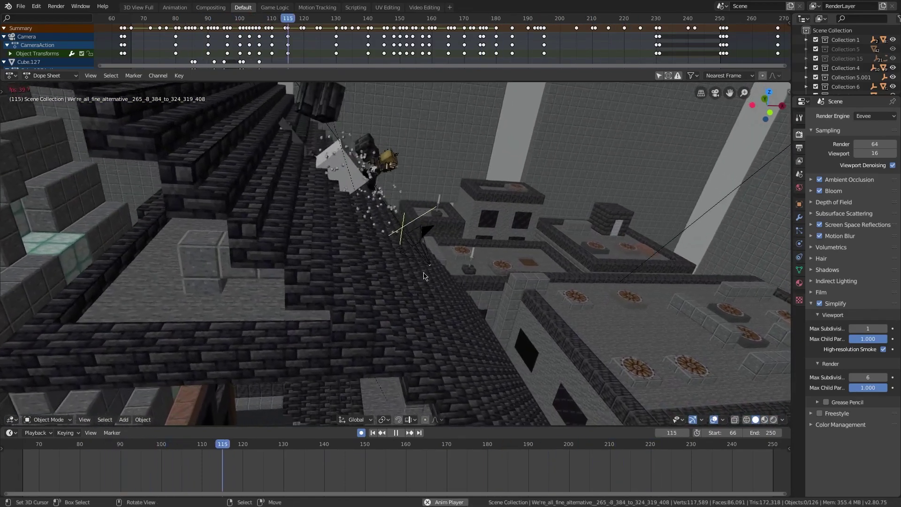
Orbit out to reveal the starfield backdrop, frame the Planet, and return to camera view
{"action": "key", "text": "KP_0"}
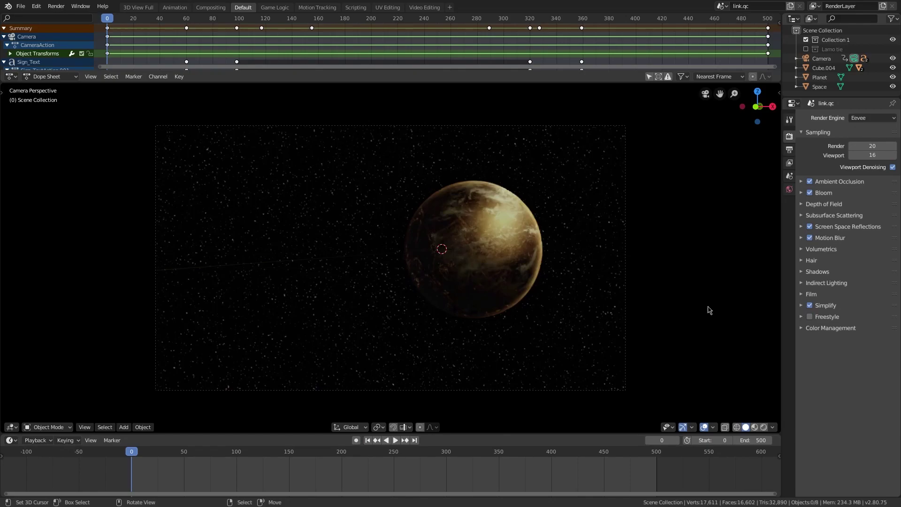
{"action": "middle_click_drag", "start_coordinate": [304, 262], "coordinate": [322, 206]}
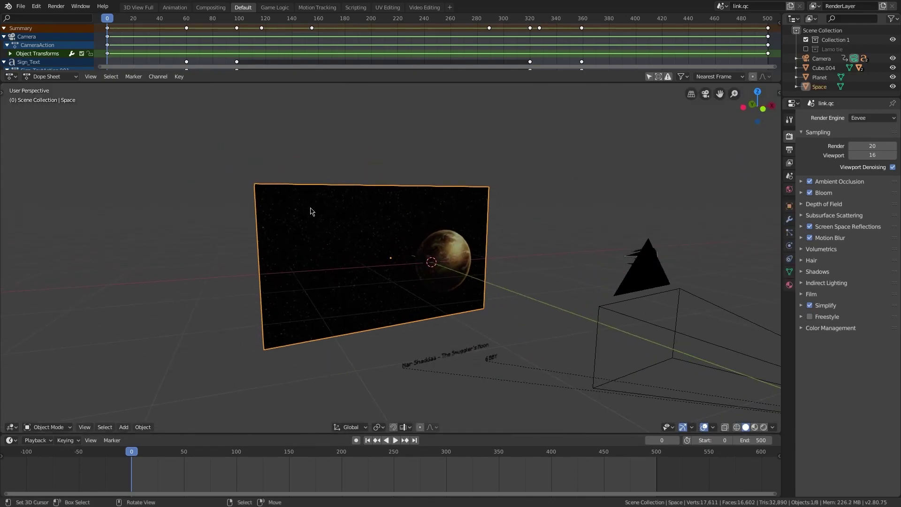
{"action": "scroll", "coordinate": [392, 256], "scroll_direction": "up", "scroll_amount": 3}
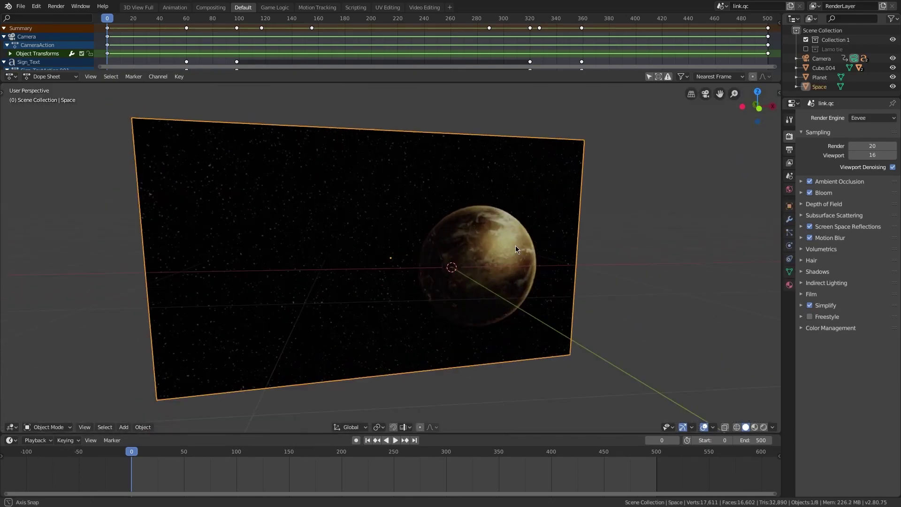
{"action": "left_click", "coordinate": [422, 275]}
{"action": "key", "text": "KP_Decimal"}
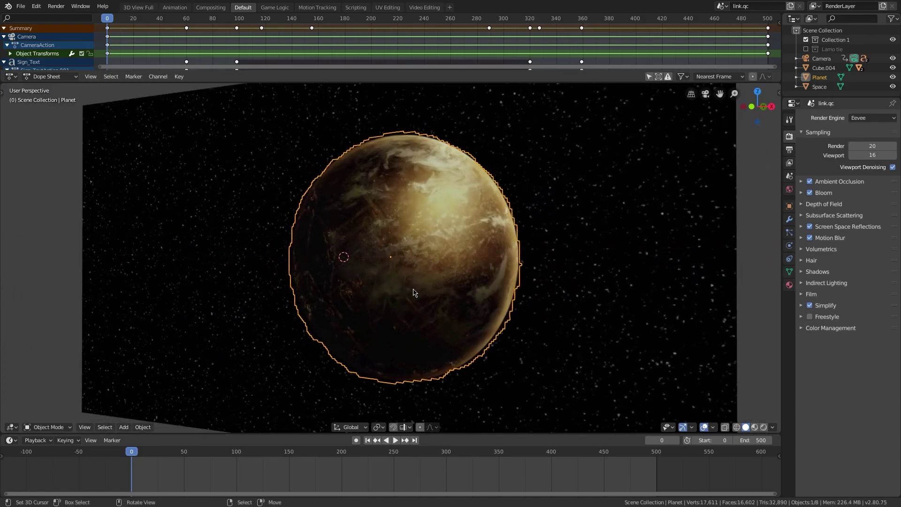
{"action": "key", "text": "KP_0"}
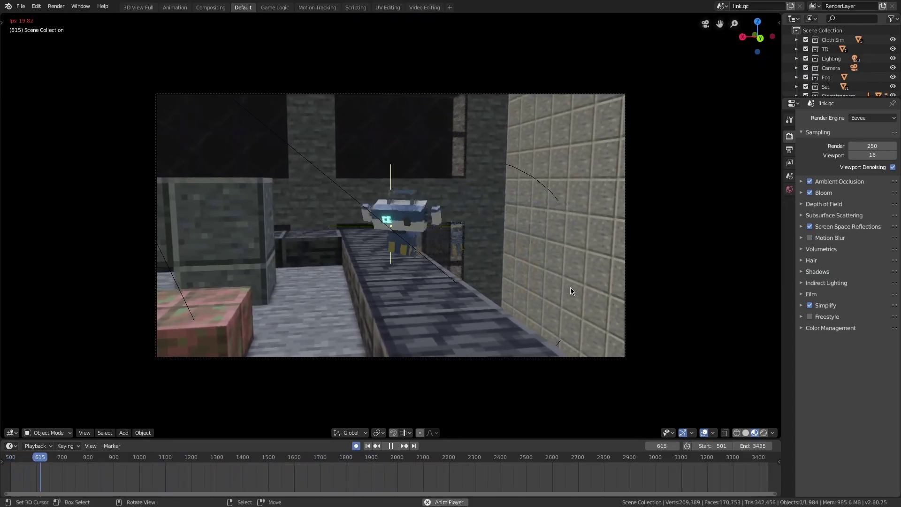
Stop playback, select and frame the robot droid Cube.003, and orbit closely around it
{"action": "left_click", "coordinate": [386, 225]}
{"action": "key", "text": "Escape"}
{"action": "key", "text": "KP_Decimal"}
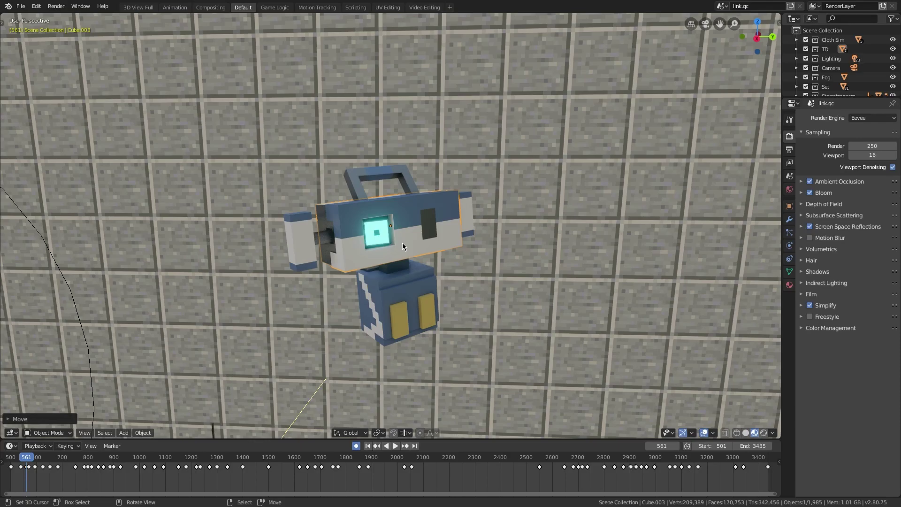
{"action": "mouse_move", "coordinate": [402, 243]}
{"action": "middle_mouse_down"}
{"action": "mouse_move", "coordinate": [394, 227]}
{"action": "mouse_move", "coordinate": [452, 222]}
{"action": "mouse_move", "coordinate": [435, 223]}
{"action": "middle_mouse_up"}
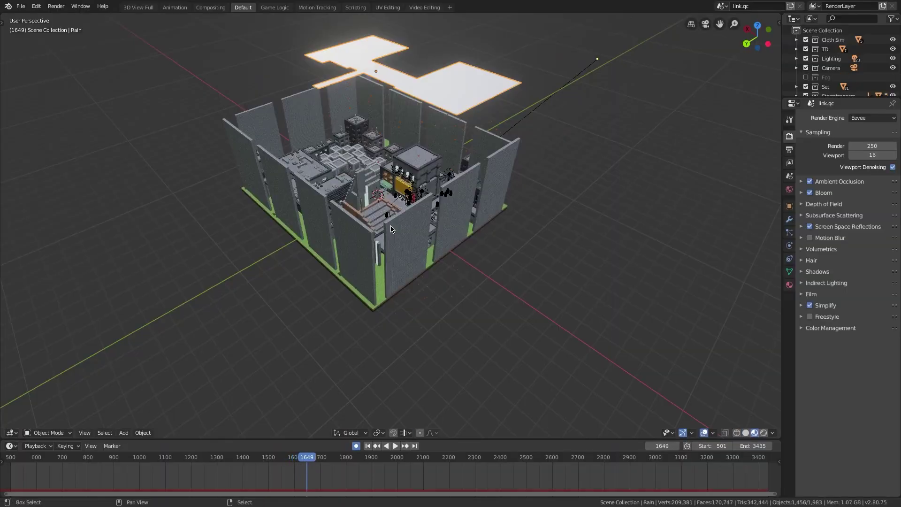
View the whole set from above, return to the camera, and move to frame 1875
{"action": "middle_click_drag", "start_coordinate": [391, 225], "coordinate": [355, 164]}
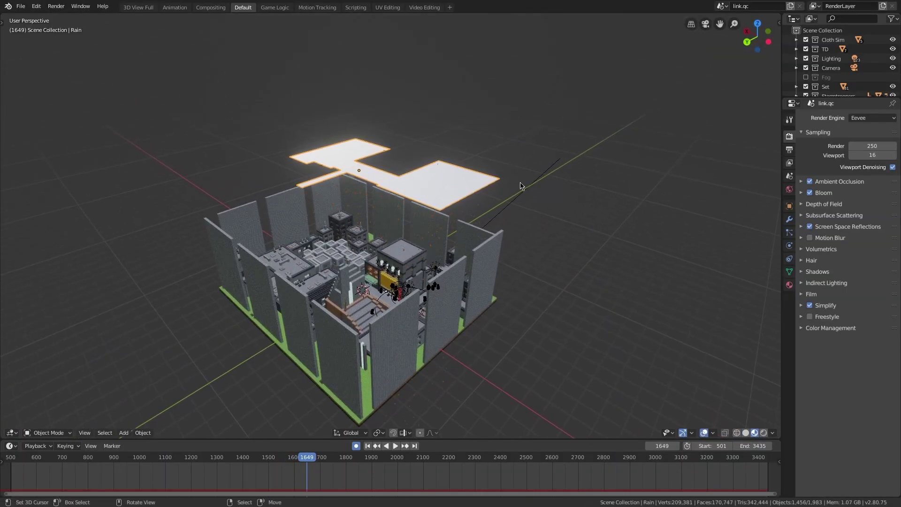
{"action": "key", "text": "KP_7"}
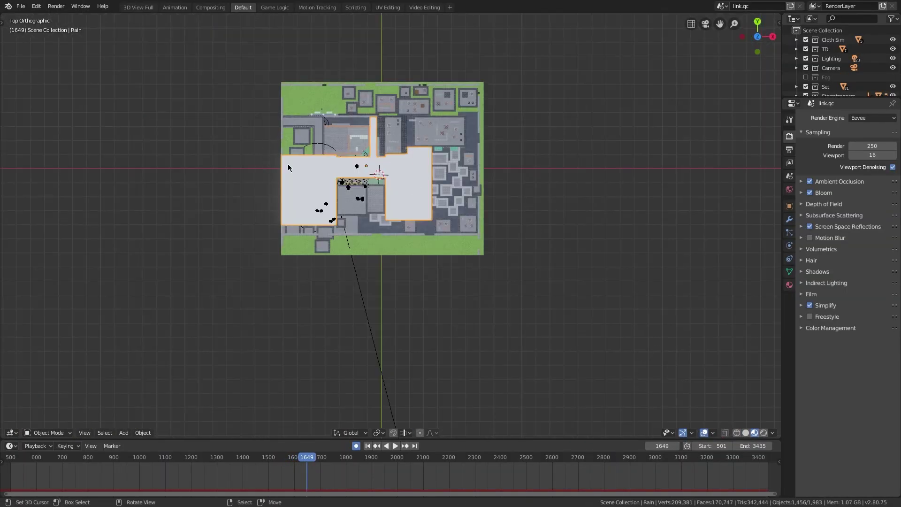
{"action": "key", "text": "KP_0"}
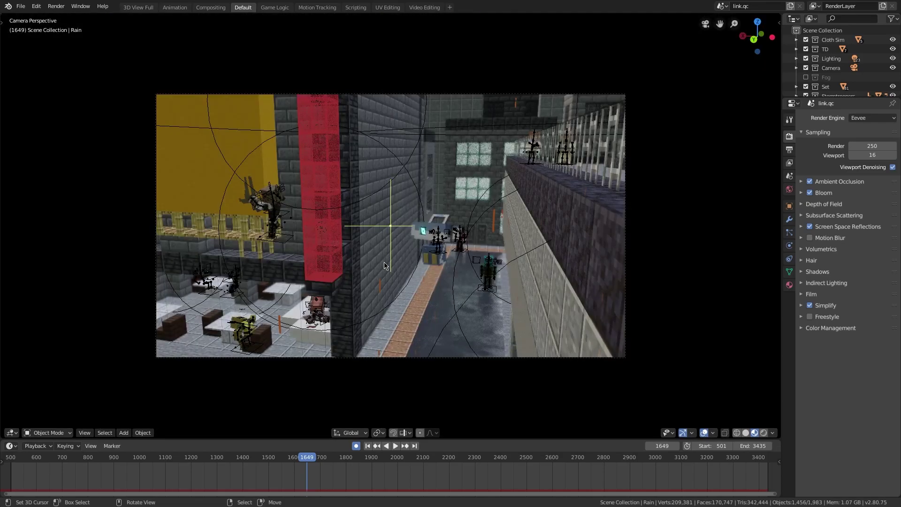
{"action": "left_click_drag", "start_coordinate": [330, 477], "coordinate": [365, 478]}
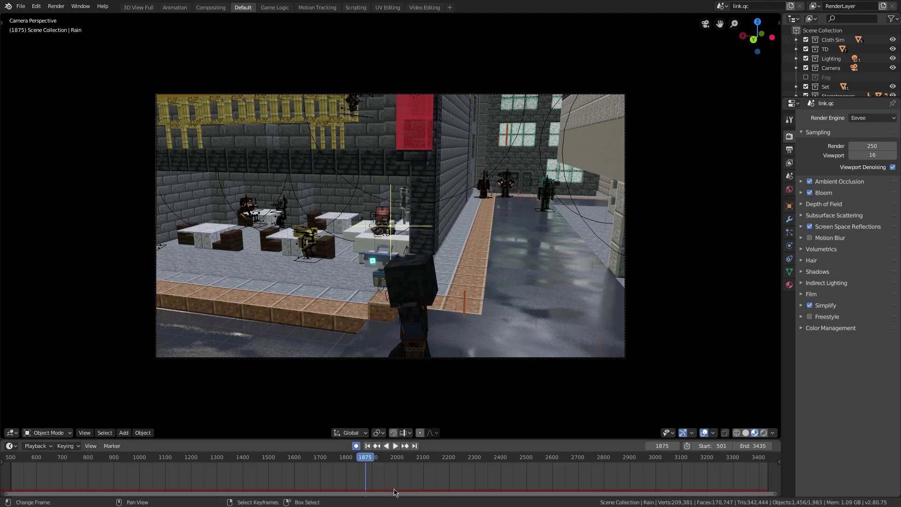
Walk-navigate back and up to fly over the city rooftops
{"action": "key", "text": "shift+grave"}
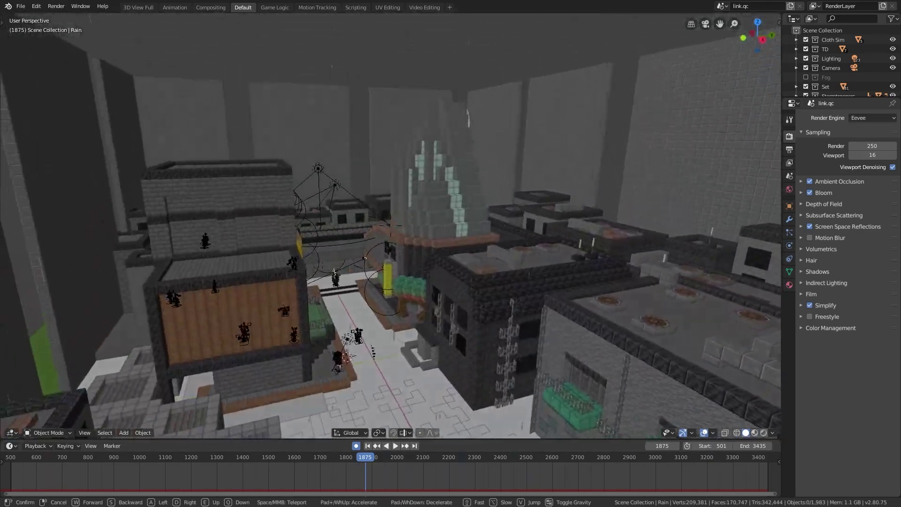
{"action": "key", "text": "s"}
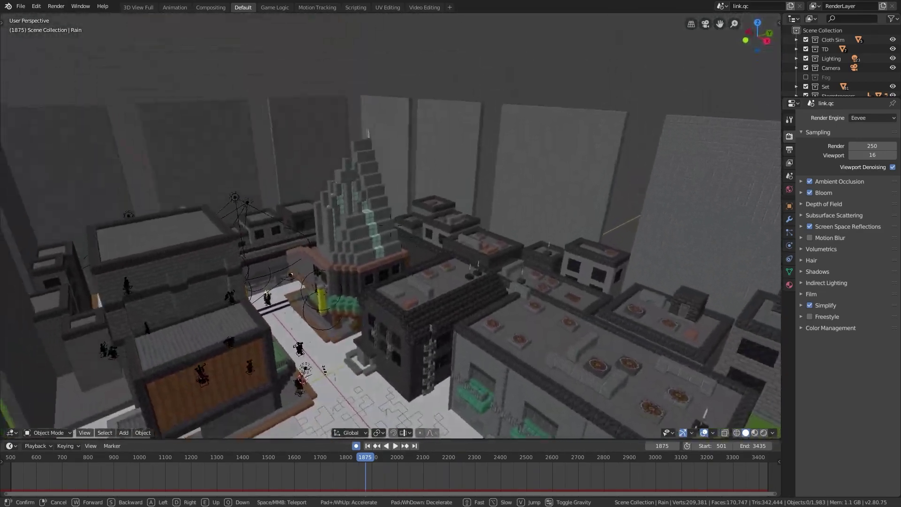
{"action": "left_click", "coordinate": [391, 225]}
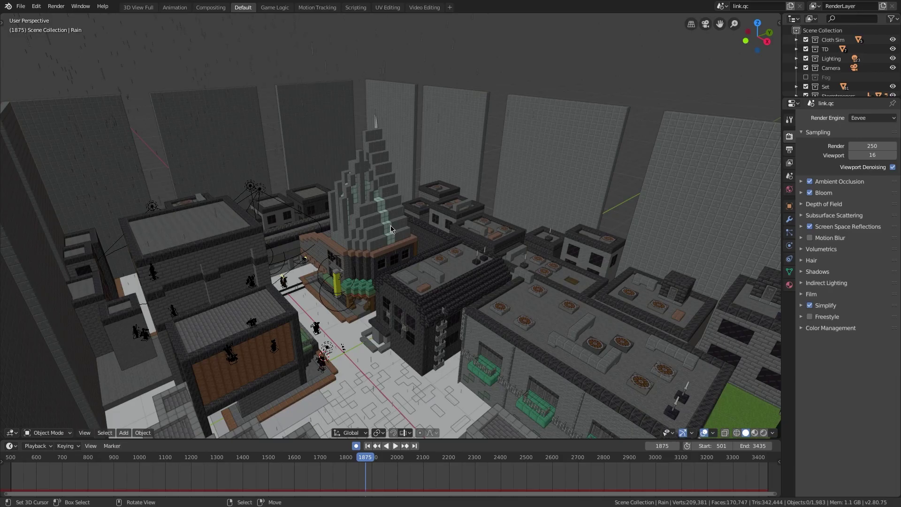
Fly down to street level, then select and orbit around a street character
{"action": "key", "text": "shift+grave"}
{"action": "key", "text": "w"}
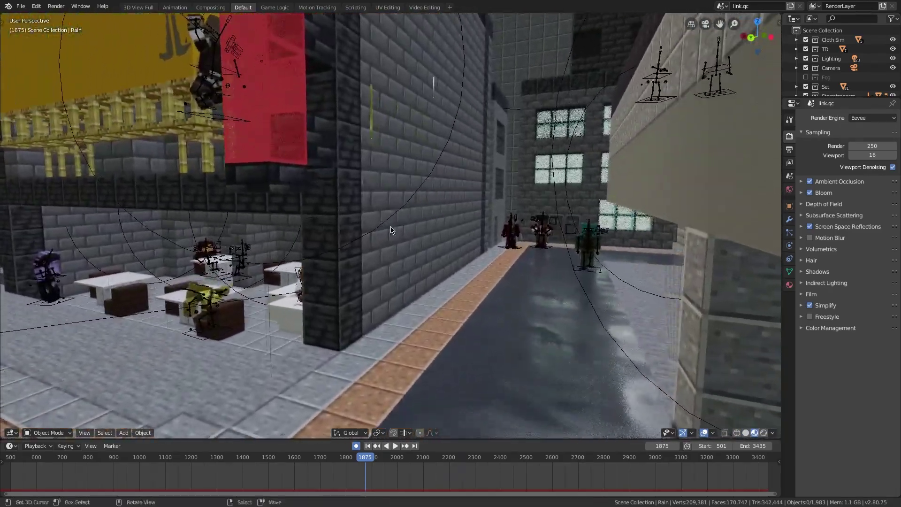
{"action": "left_click", "coordinate": [570, 264]}
{"action": "mouse_move", "coordinate": [570, 263]}
{"action": "middle_mouse_down"}
{"action": "mouse_move", "coordinate": [454, 204]}
{"action": "mouse_move", "coordinate": [479, 243]}
{"action": "middle_mouse_up"}
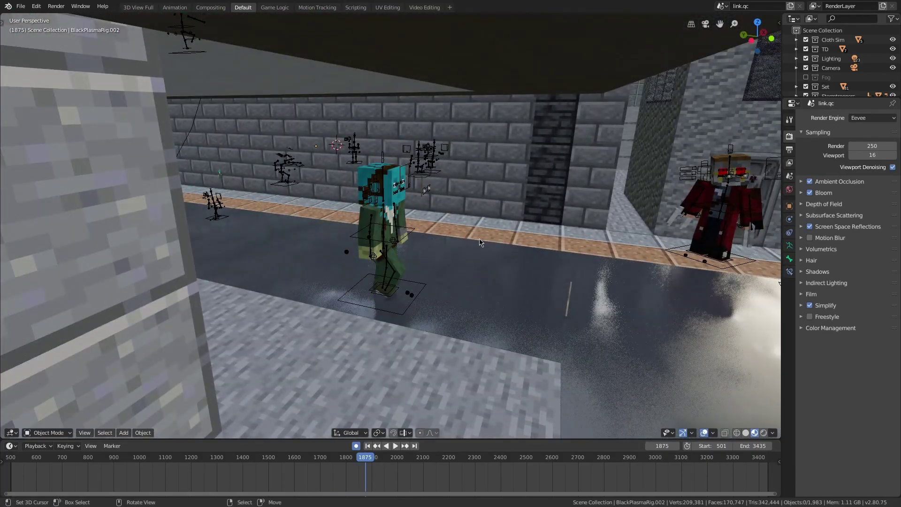
Fly to the two red-coated characters by the railing and resume playback
{"action": "key", "text": "shift+grave"}
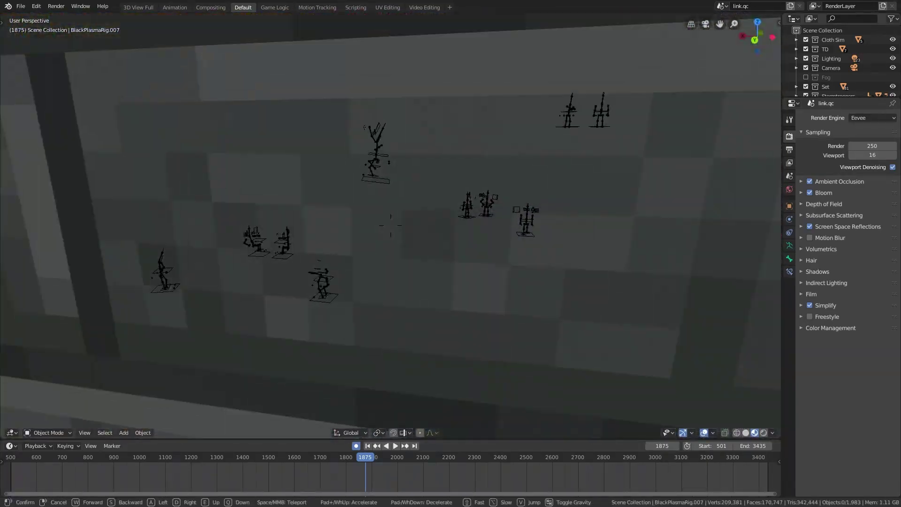
{"action": "key", "text": "w"}
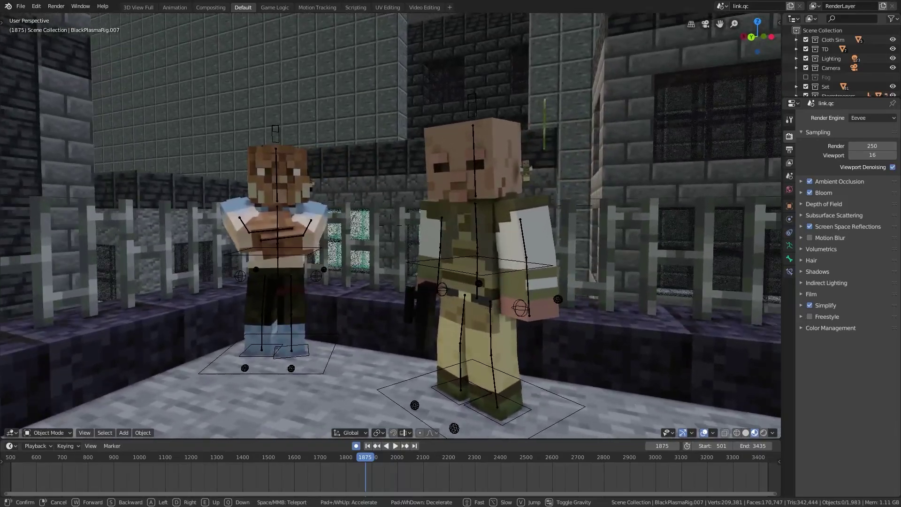
{"action": "key", "text": "w"}
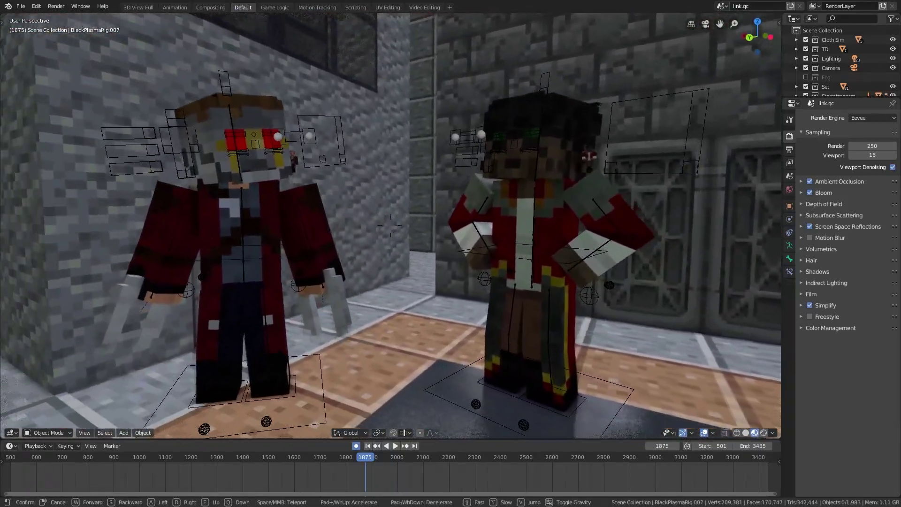
{"action": "left_click", "coordinate": [390, 226]}
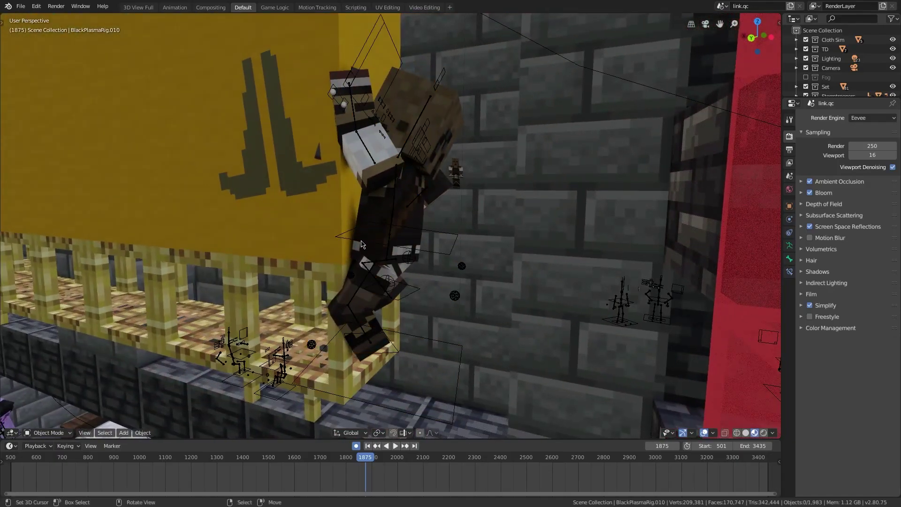
{"action": "key", "text": "space"}
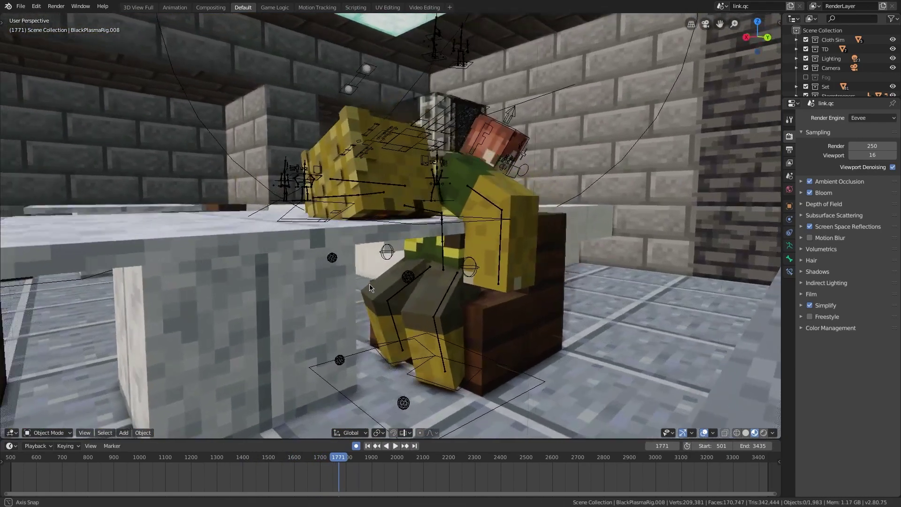
Orbit the view around the character by the yellow poster
{"action": "middle_click_drag", "start_coordinate": [370, 287], "coordinate": [383, 308]}
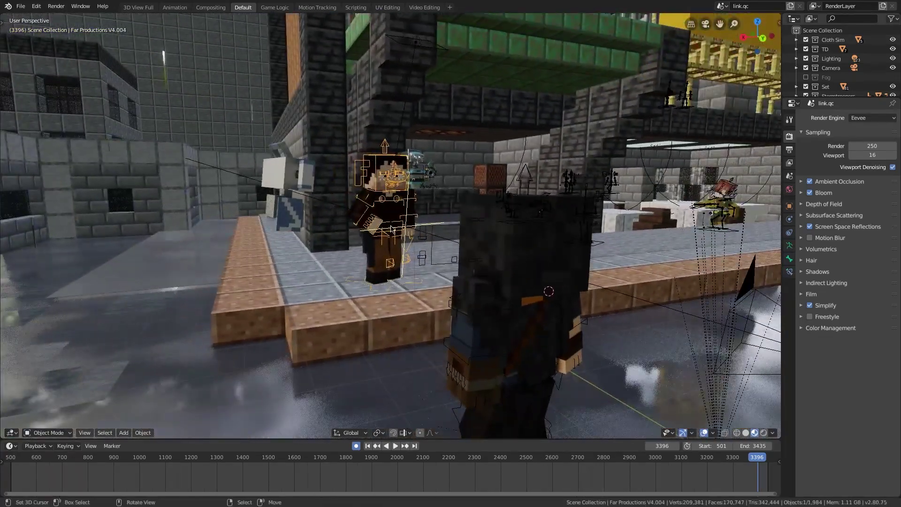
Walk forward along the street past the droid and crate, continuing during playback
{"action": "key", "text": "w"}
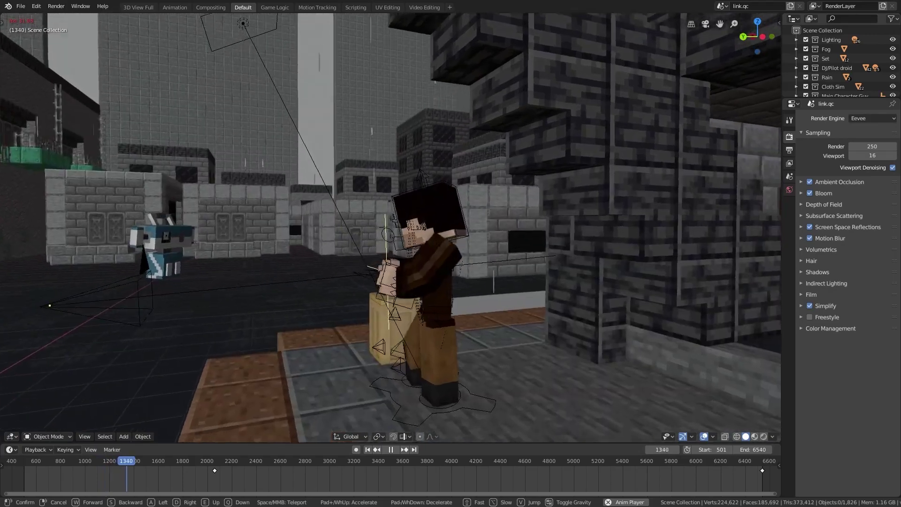
{"action": "key", "text": "w"}
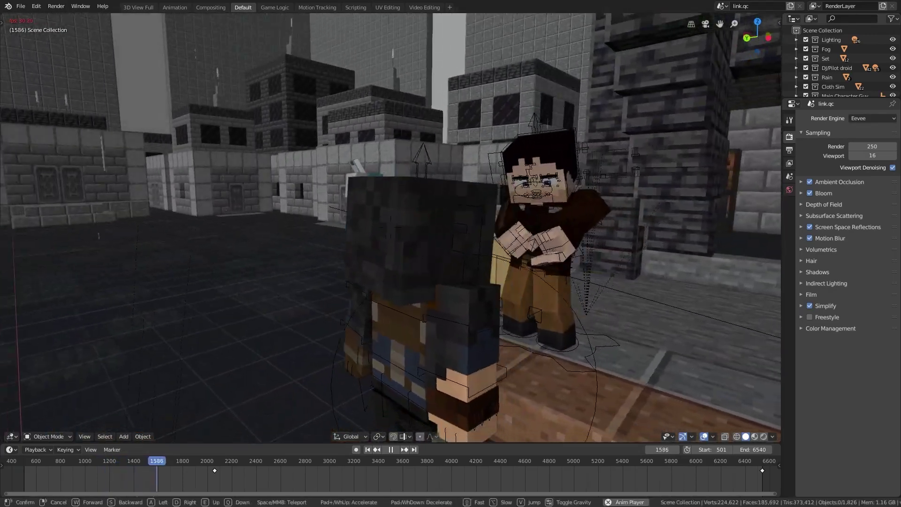
{"action": "key", "text": "w"}
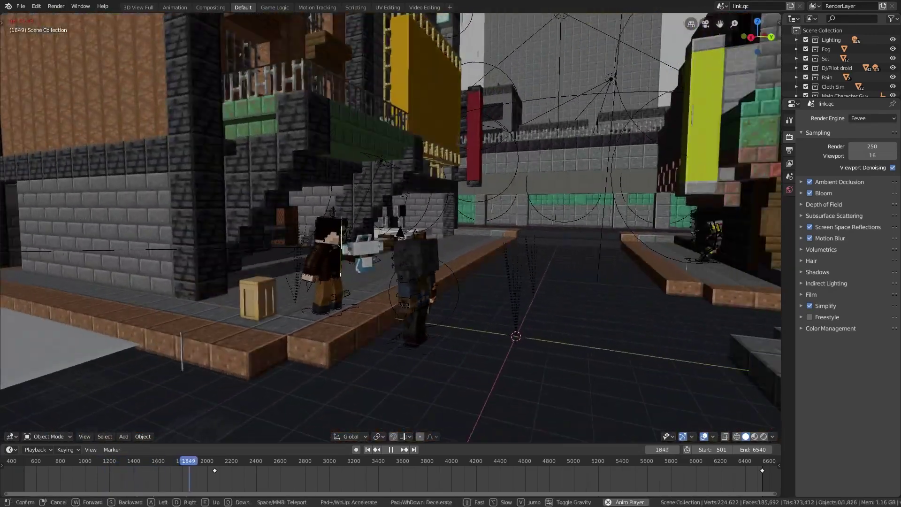
{"action": "left_click", "coordinate": [188, 170]}
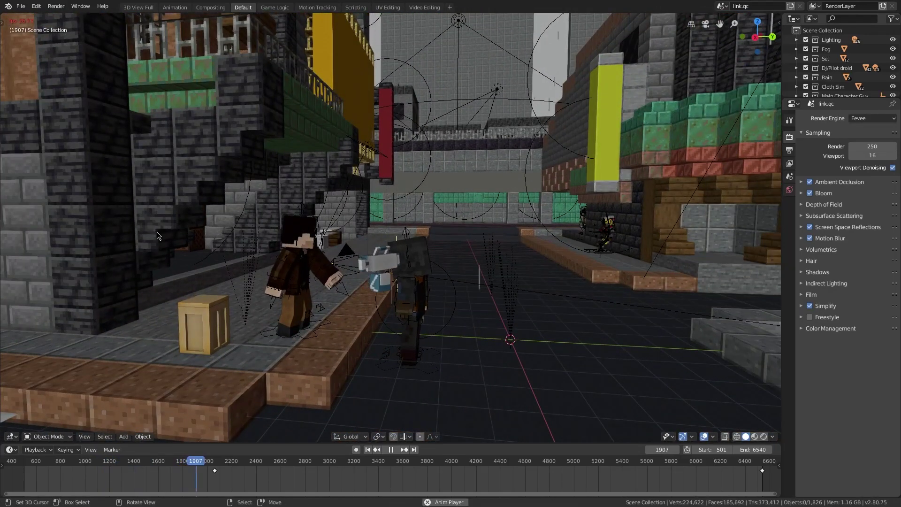
{"action": "key", "text": "shift+grave"}
{"action": "key", "text": "w"}
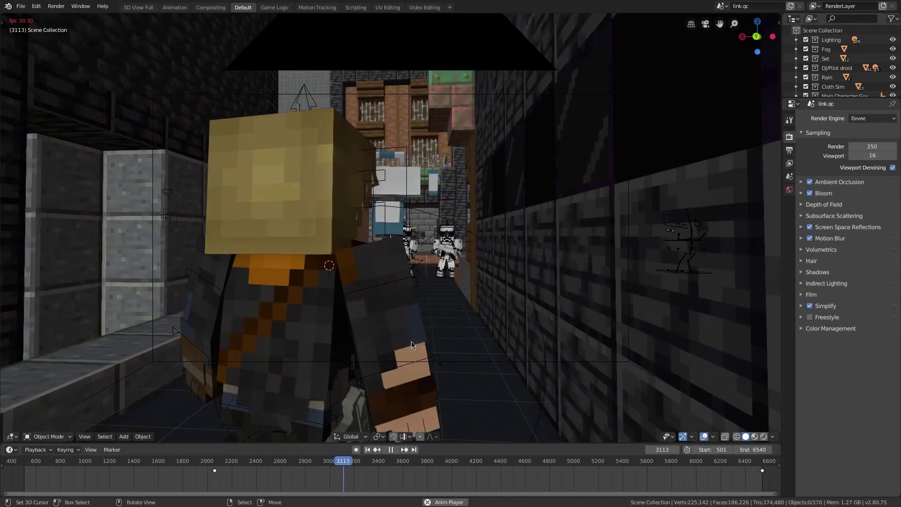
Settle on a viewpoint facing the troopers, then fly in close to the blond character's gun
{"action": "key", "text": "Escape"}
{"action": "key", "text": "Escape"}
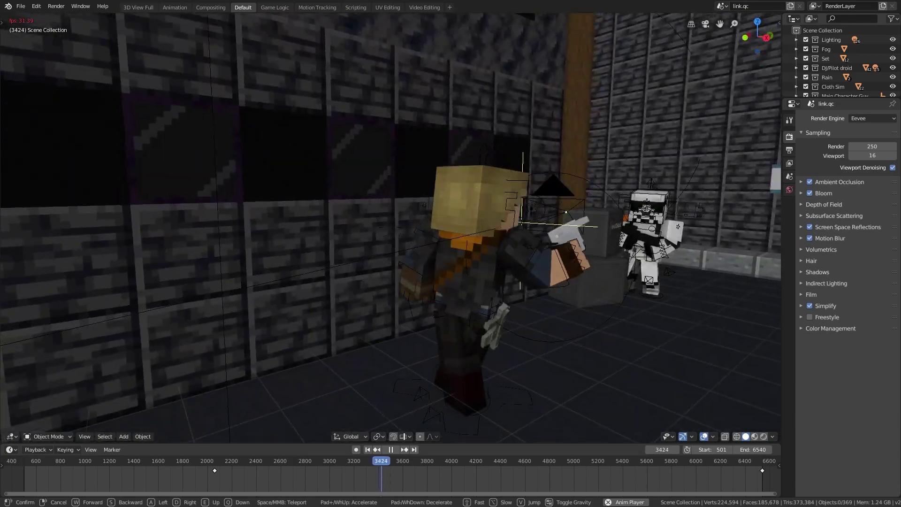
{"action": "left_click", "coordinate": [391, 231]}
{"action": "key", "text": "shift+grave"}
{"action": "key", "text": "w"}
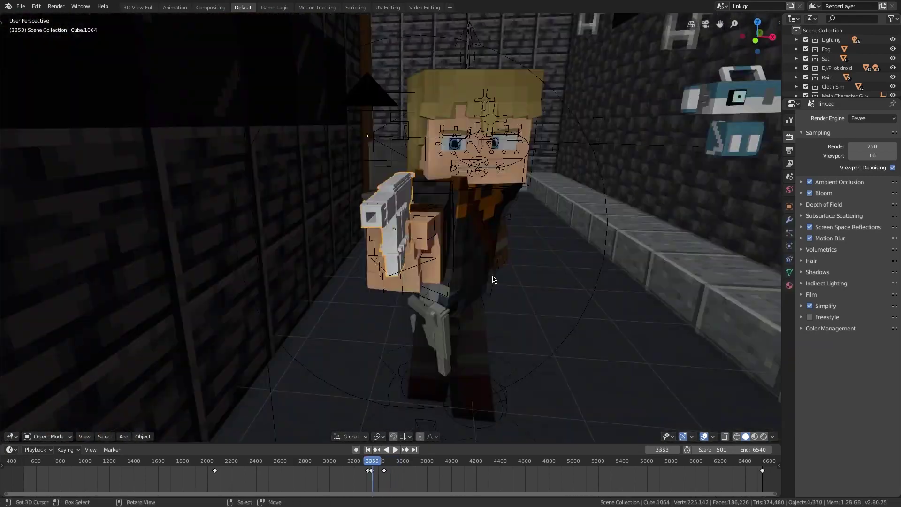
Select the gun Cube.1064, orbit around it, and move it along the Z axis
{"action": "left_click", "coordinate": [408, 256]}
{"action": "key", "text": "Escape"}
{"action": "left_click", "coordinate": [408, 256]}
{"action": "middle_click_drag", "start_coordinate": [407, 256], "coordinate": [388, 321]}
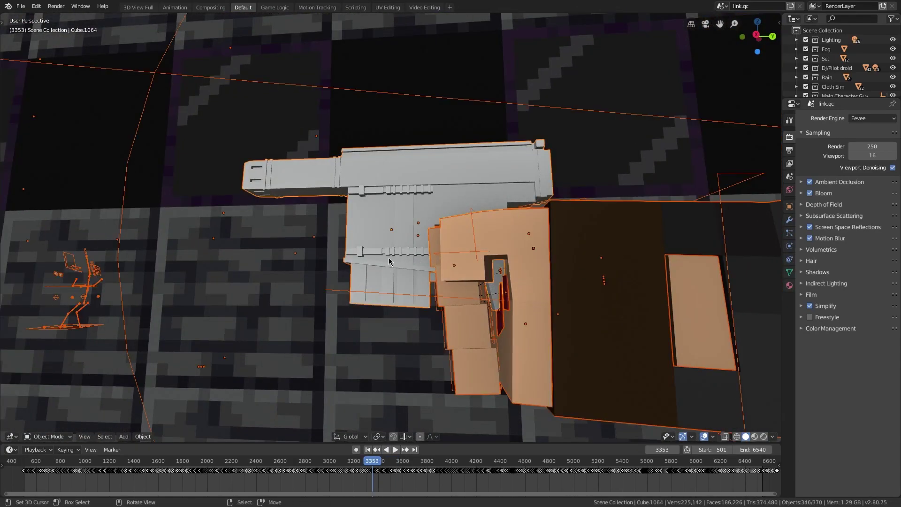
{"action": "middle_click_drag", "start_coordinate": [407, 251], "coordinate": [471, 264]}
{"action": "key", "text": "g"}
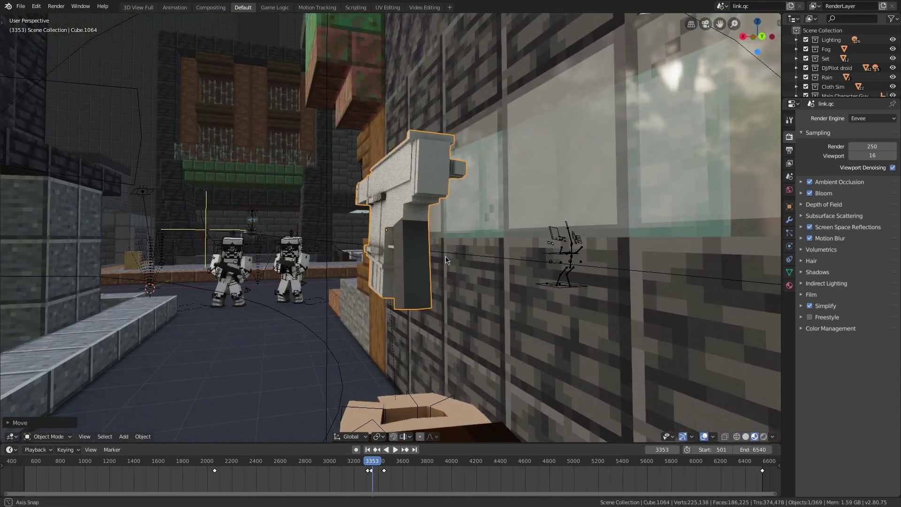
{"action": "middle_click_drag", "start_coordinate": [445, 260], "coordinate": [399, 304]}
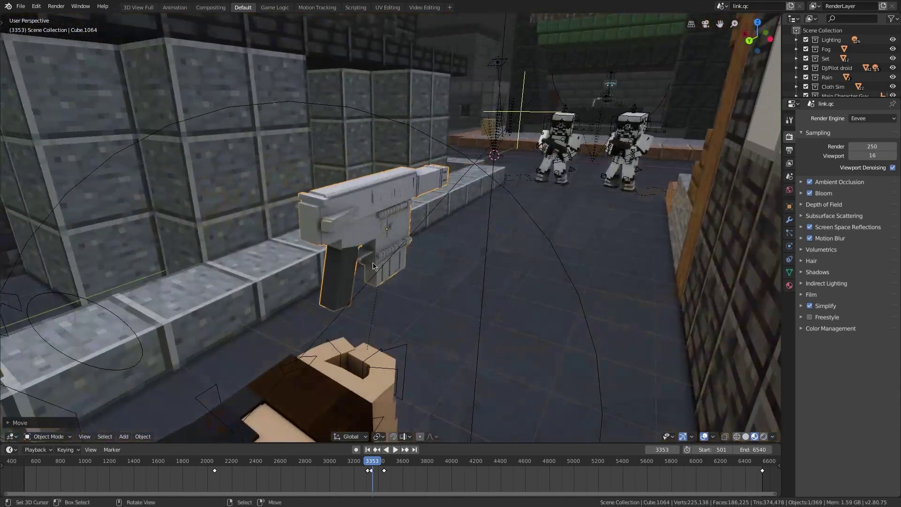
{"action": "key", "text": "g"}
{"action": "key", "text": "z"}
View through the camera, orbit to the crouching character, and back away for a wider crate view
{"action": "key", "text": "KP_0"}
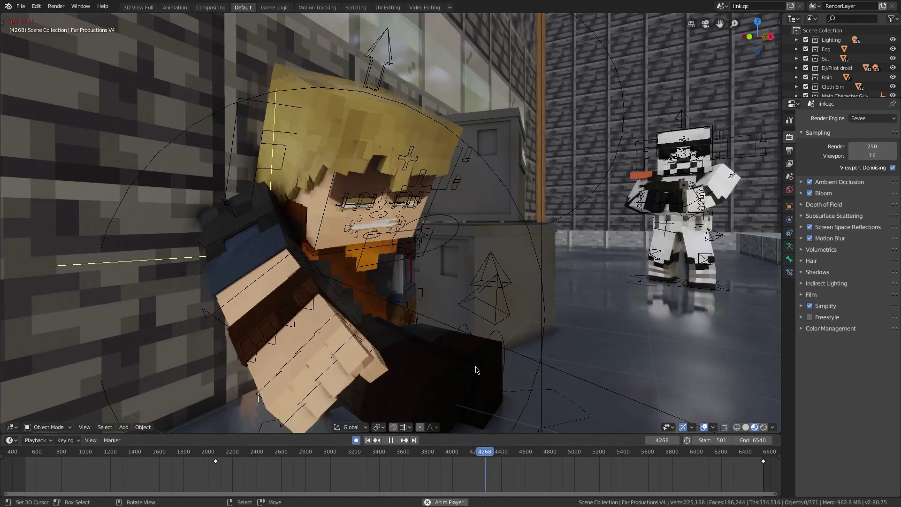
{"action": "mouse_move", "coordinate": [475, 370]}
{"action": "middle_mouse_down"}
{"action": "mouse_move", "coordinate": [419, 378]}
{"action": "mouse_move", "coordinate": [325, 175]}
{"action": "middle_mouse_up"}
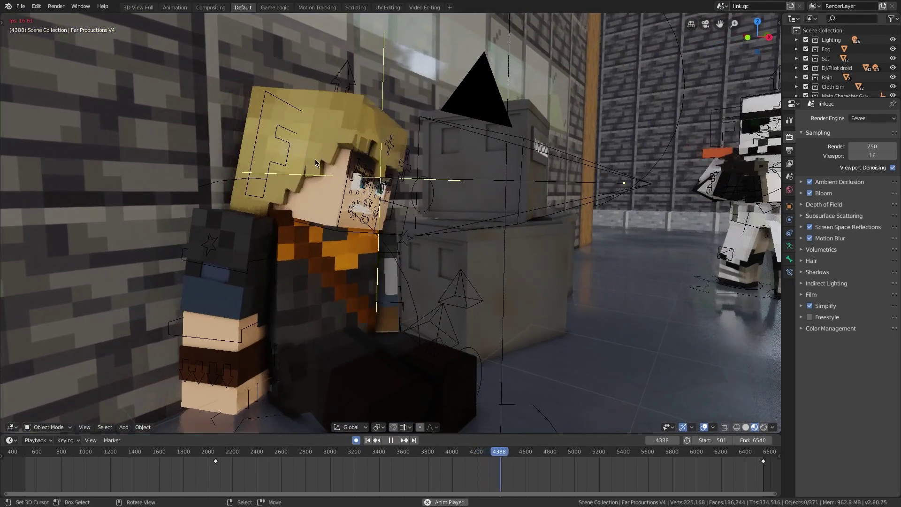
{"action": "middle_click_drag", "start_coordinate": [424, 203], "coordinate": [324, 195]}
{"action": "key", "text": "shift+grave"}
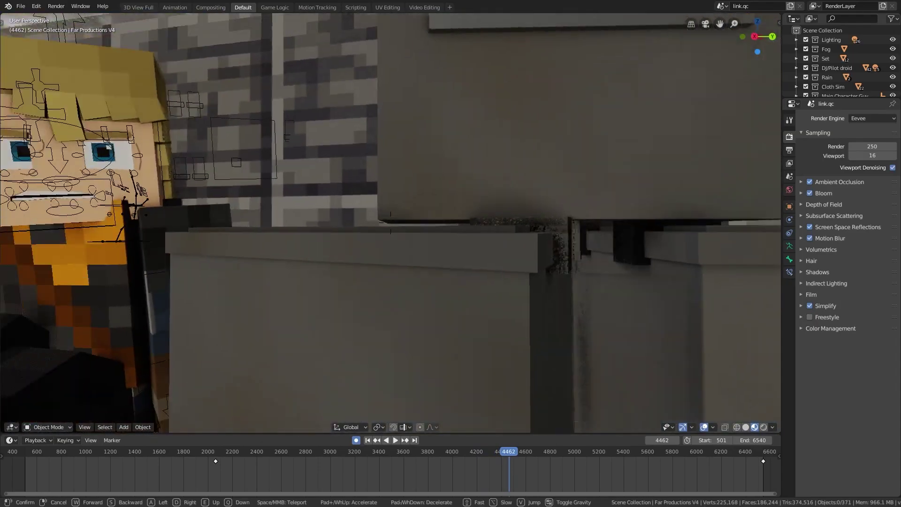
{"action": "key", "text": "s"}
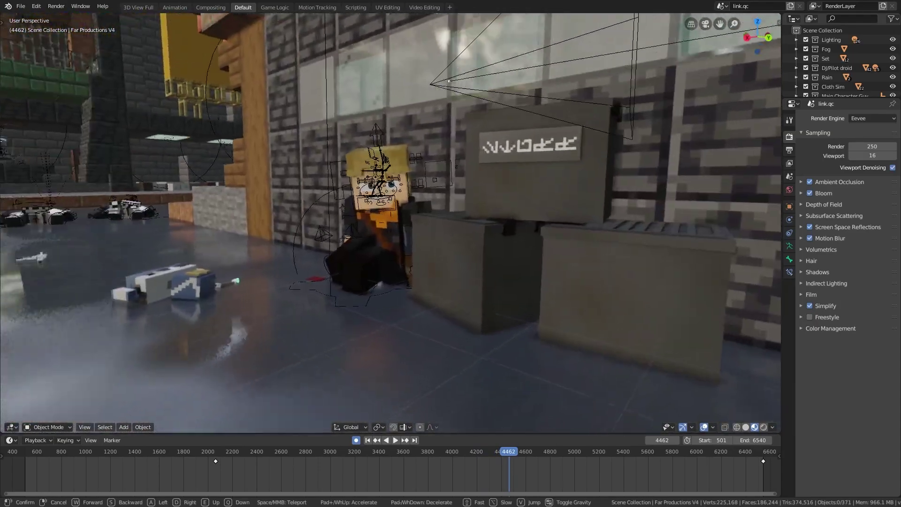
Maximize the Head.007 face-fade shader graph, then orbit out around the lettered crate and droid
{"action": "left_click", "coordinate": [418, 231]}
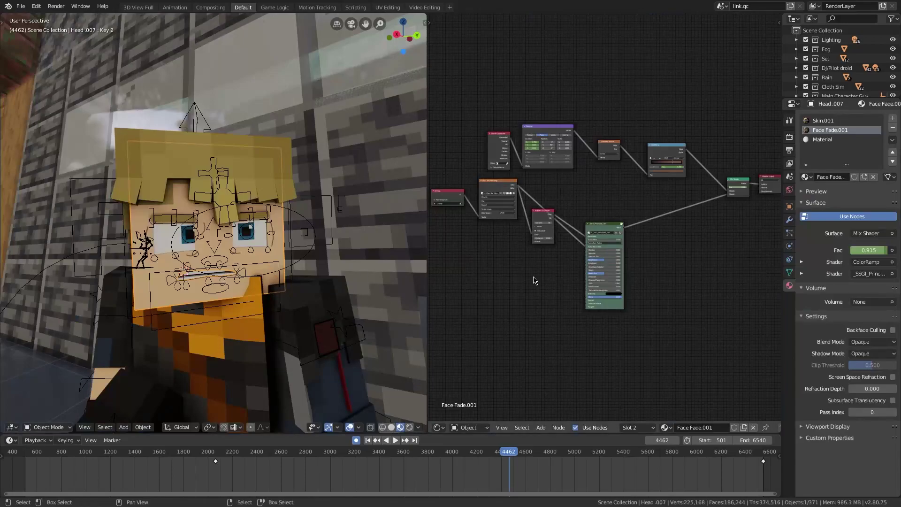
{"action": "key", "text": "ctrl+space"}
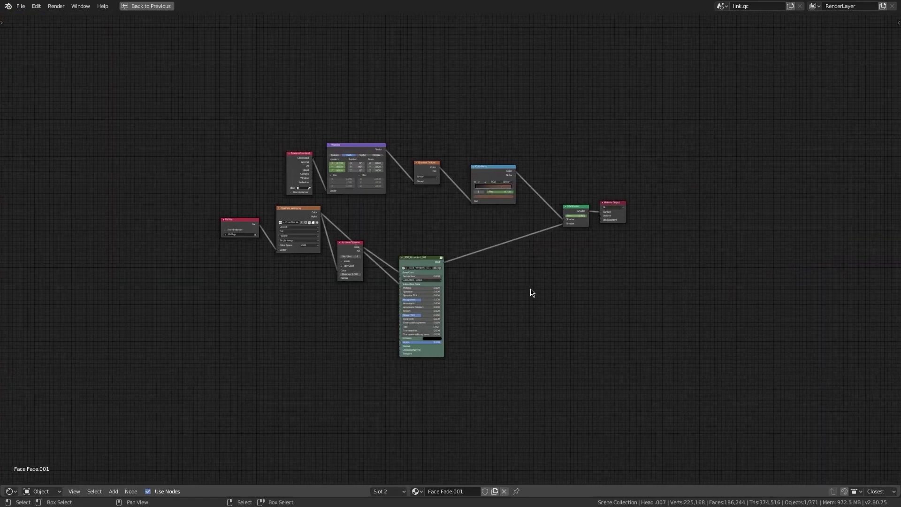
{"action": "scroll", "coordinate": [532, 293], "scroll_direction": "up", "scroll_amount": 4}
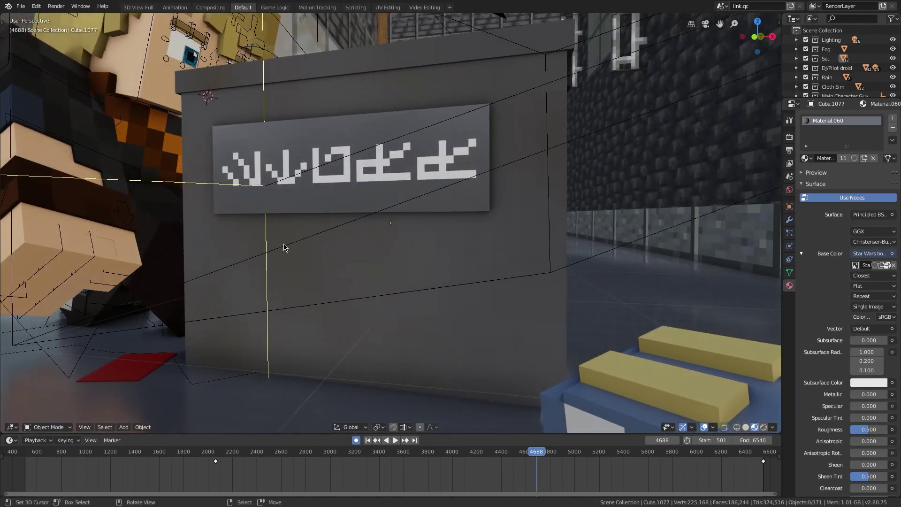
{"action": "middle_click_drag", "start_coordinate": [284, 247], "coordinate": [390, 296]}
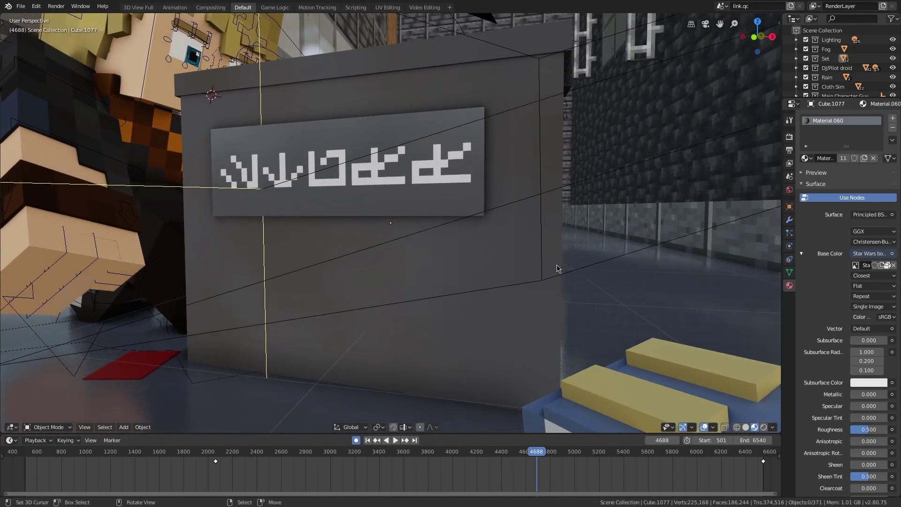
{"action": "middle_click_drag", "start_coordinate": [603, 304], "coordinate": [464, 244]}
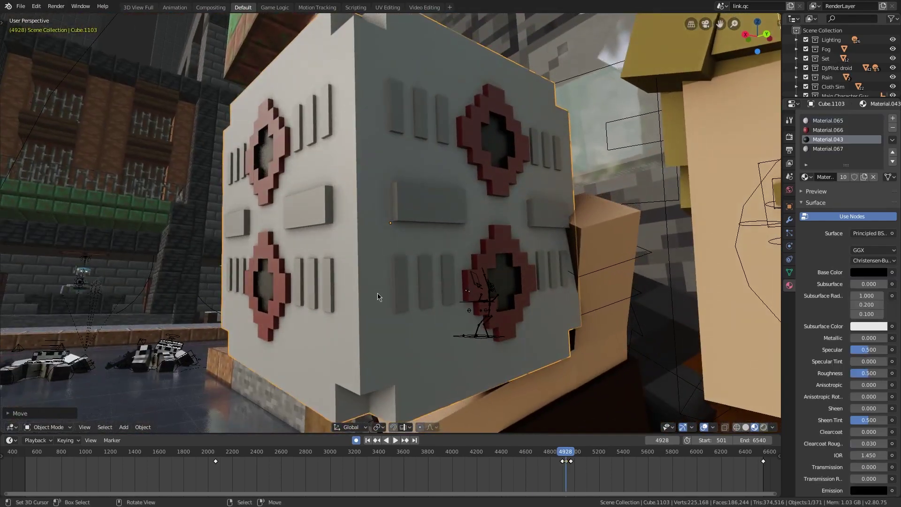
{"action": "middle_click_drag", "start_coordinate": [463, 244], "coordinate": [370, 322]}
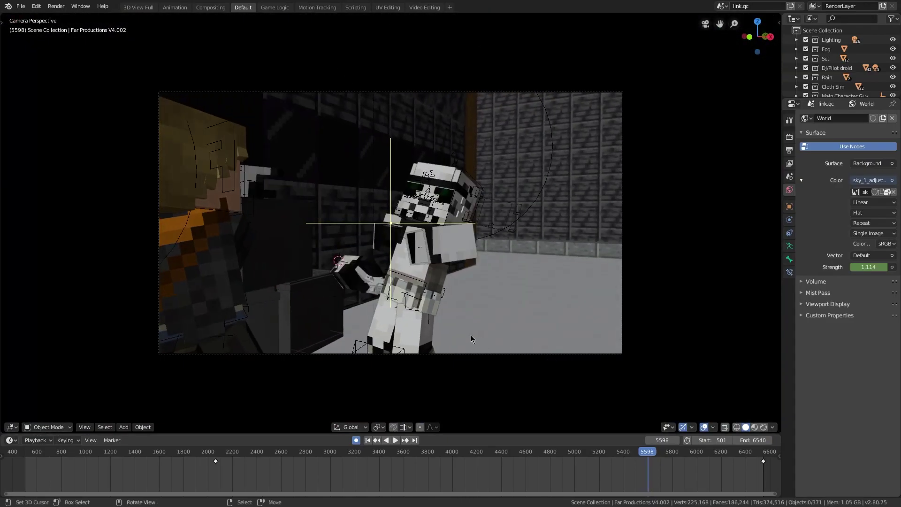
Walk-navigate toward the white trooper and select its Right Arm
{"action": "key", "text": "space"}
{"action": "key", "text": "shift+grave"}
{"action": "key", "text": "w"}
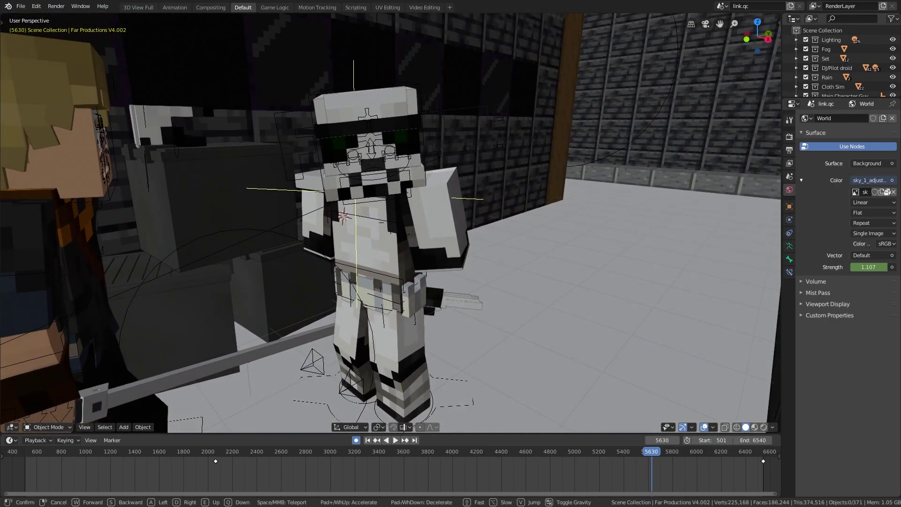
{"action": "left_click", "coordinate": [286, 178]}
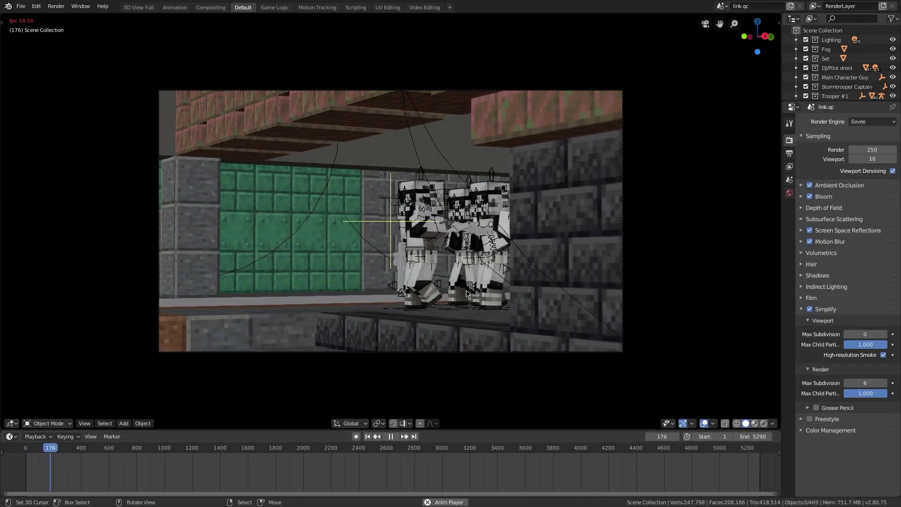
Walk through the courtyard set, backing away to reveal the buildings and troopers
{"action": "key", "text": "shift+grave"}
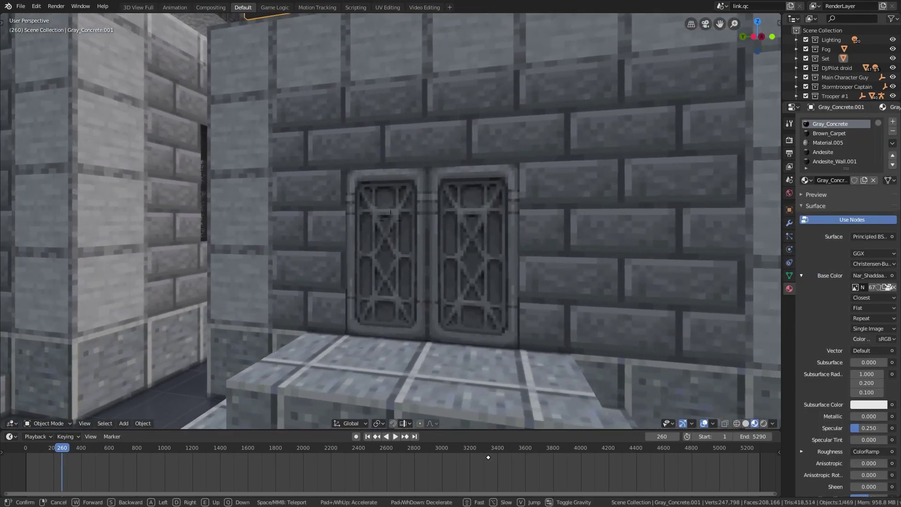
{"action": "key", "text": "s"}
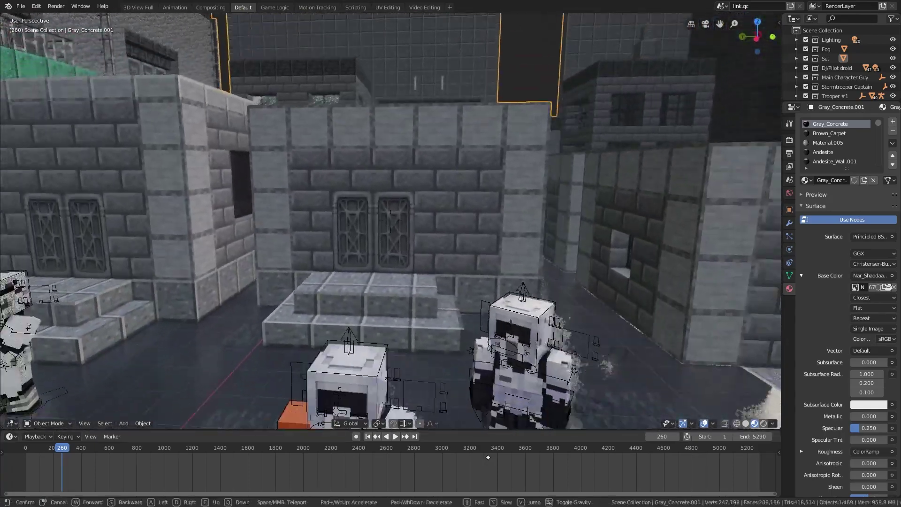
{"action": "left_click", "coordinate": [399, 240]}
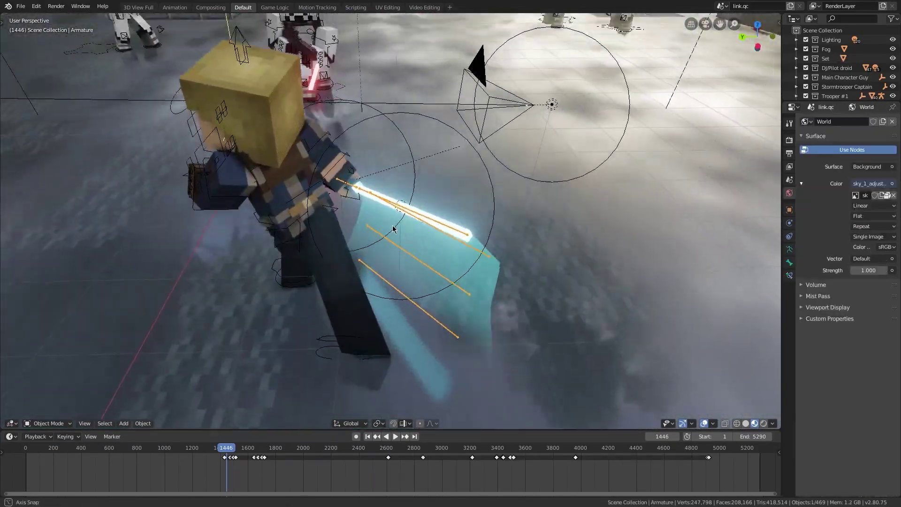
Orbit low around the character and lightsaber, stepping a few frames forward in the swing
{"action": "middle_click_drag", "start_coordinate": [351, 243], "coordinate": [382, 271]}
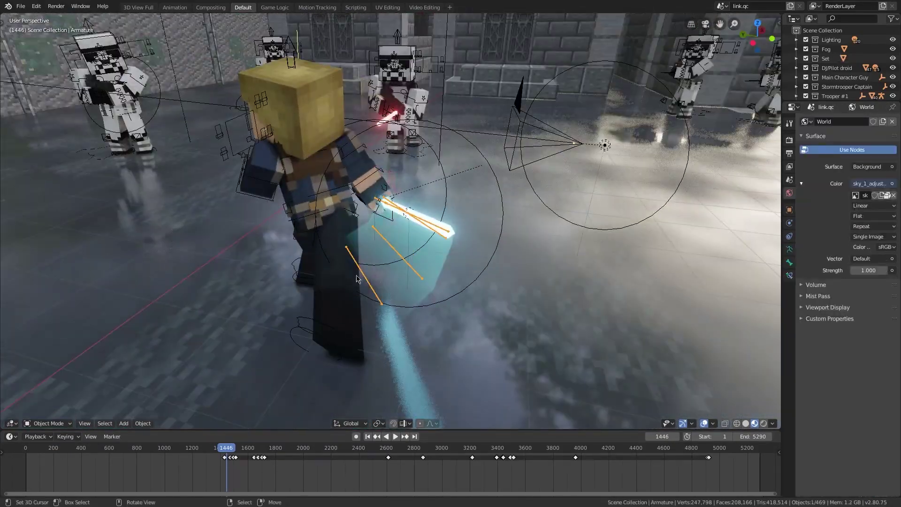
{"action": "middle_click_drag", "start_coordinate": [480, 289], "coordinate": [219, 331]}
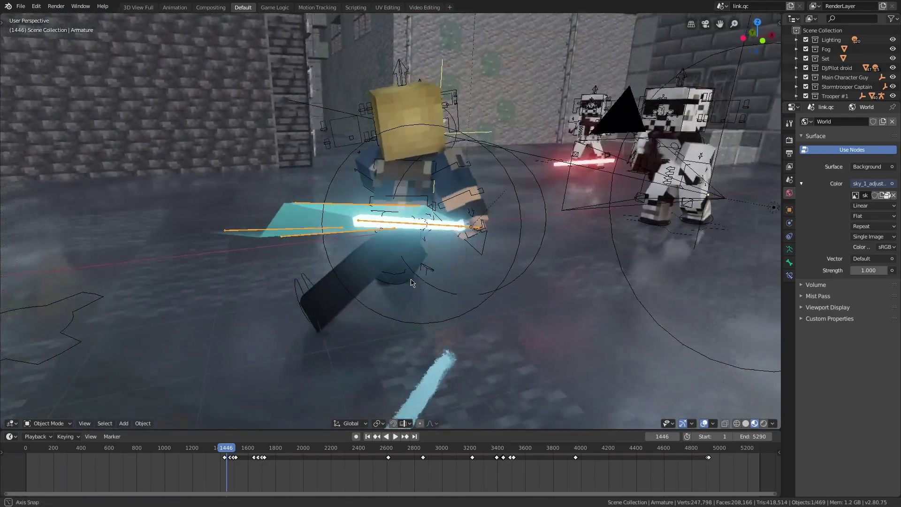
{"action": "key", "text": "Right"}
{"action": "key", "text": "Right"}
{"action": "key", "text": "Right"}
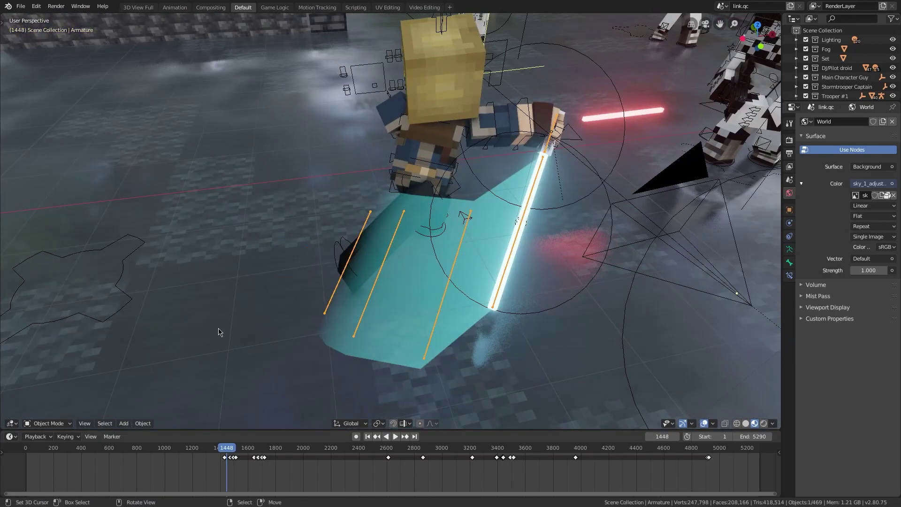
{"action": "key", "text": "Right"}
Enter Pose Mode on the lightsaber rig, step back two frames, and orbit out to the floor
{"action": "key", "text": "ctrl+Tab"}
{"action": "key", "text": "shift+grave"}
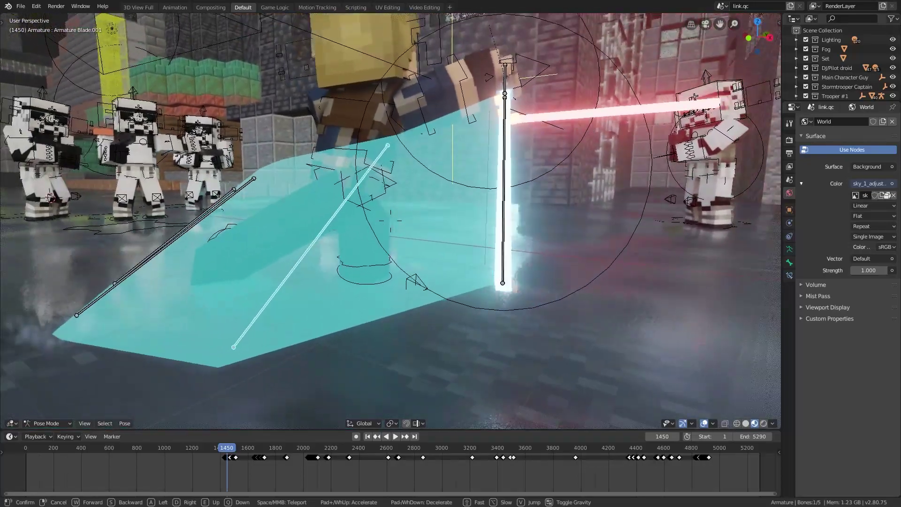
{"action": "left_click", "coordinate": [367, 196]}
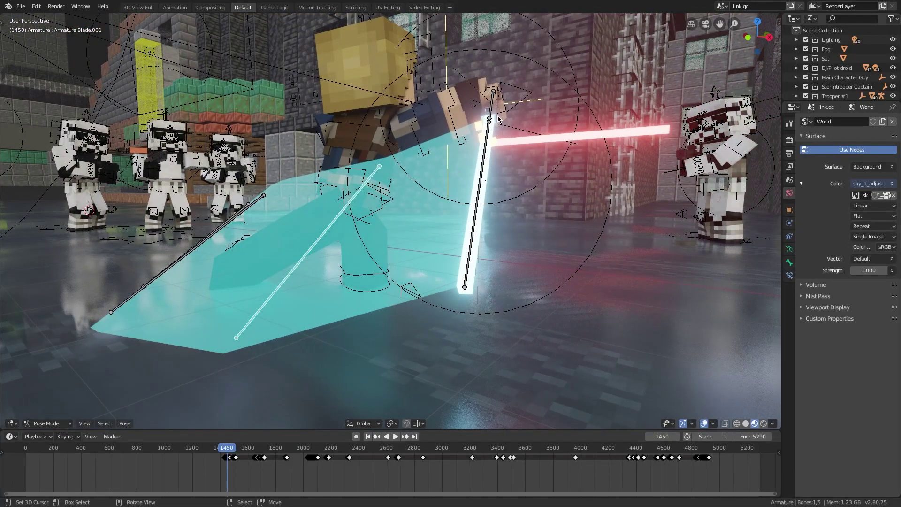
{"action": "key", "text": "Left"}
{"action": "key", "text": "Left"}
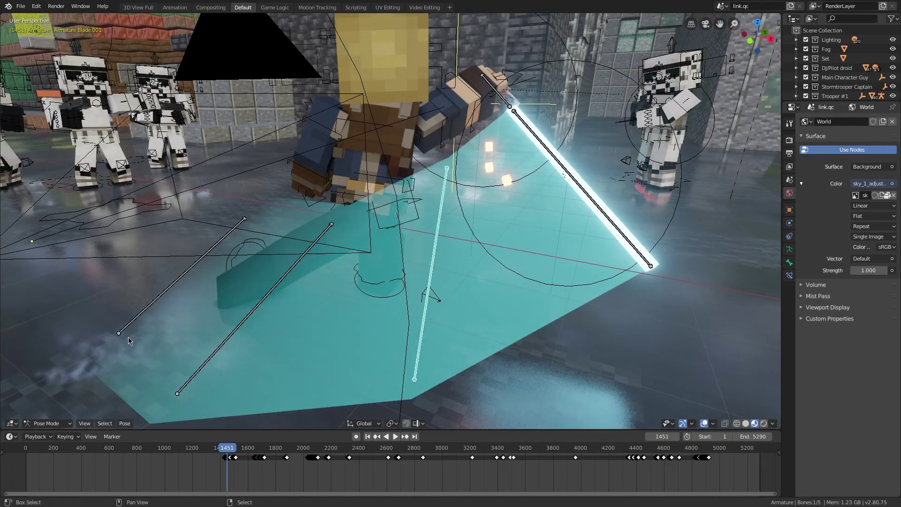
{"action": "middle_click_drag", "start_coordinate": [128, 340], "coordinate": [405, 205]}
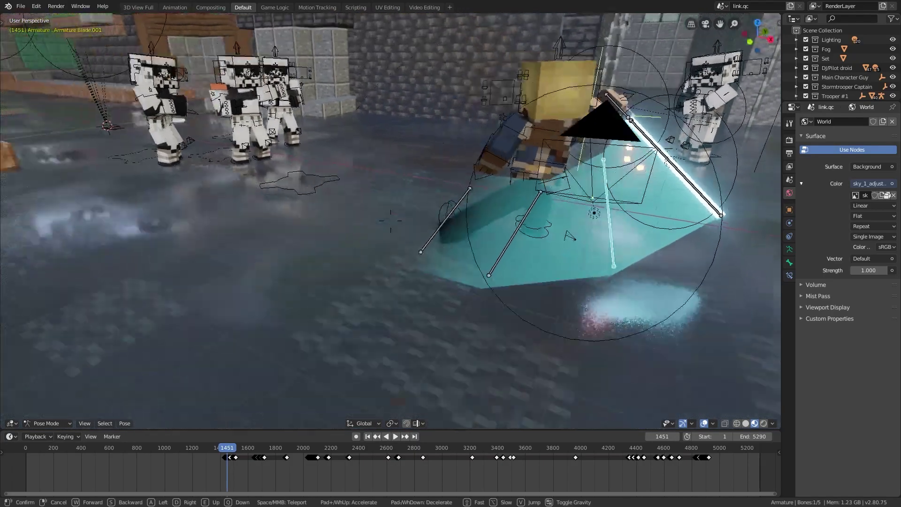
{"action": "key", "text": "shift+grave"}
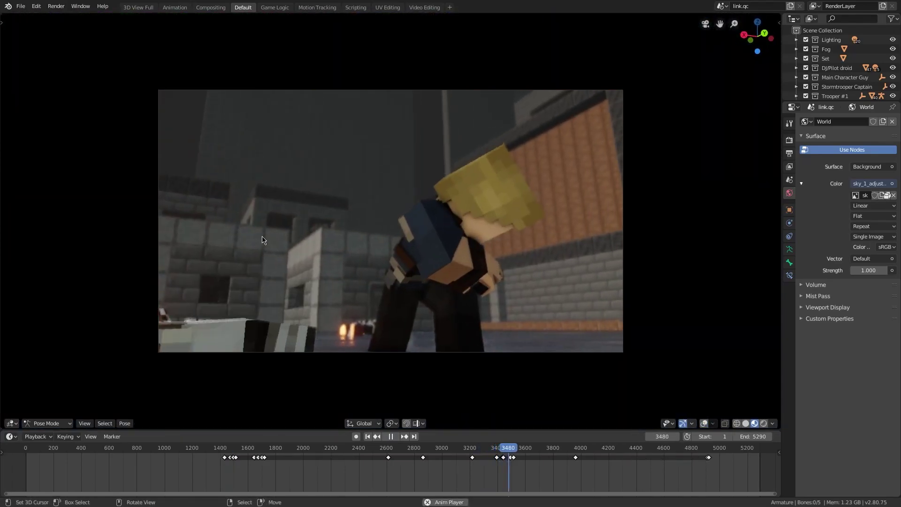
Stop playback, orbit close to the scene camera, and resume playing from frame 3406
{"action": "key", "text": "Escape"}
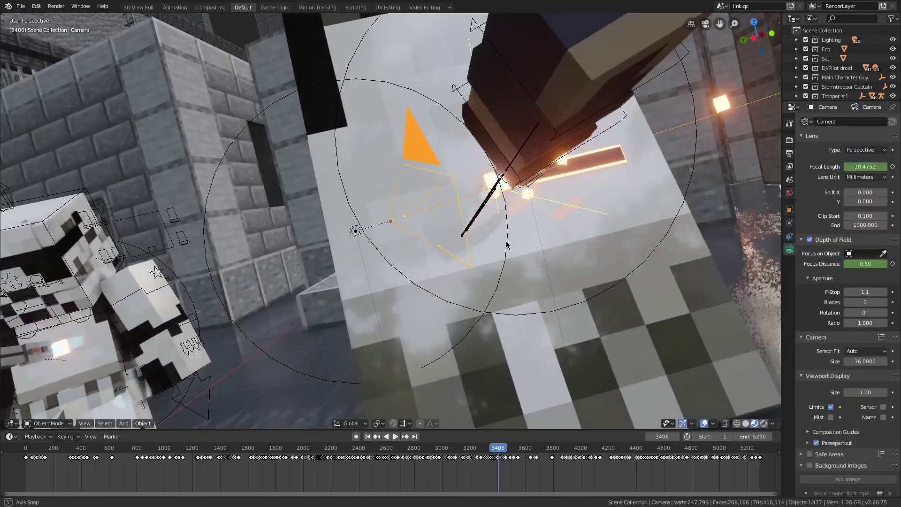
{"action": "middle_click_drag", "start_coordinate": [530, 180], "coordinate": [399, 256]}
{"action": "key", "text": "space"}
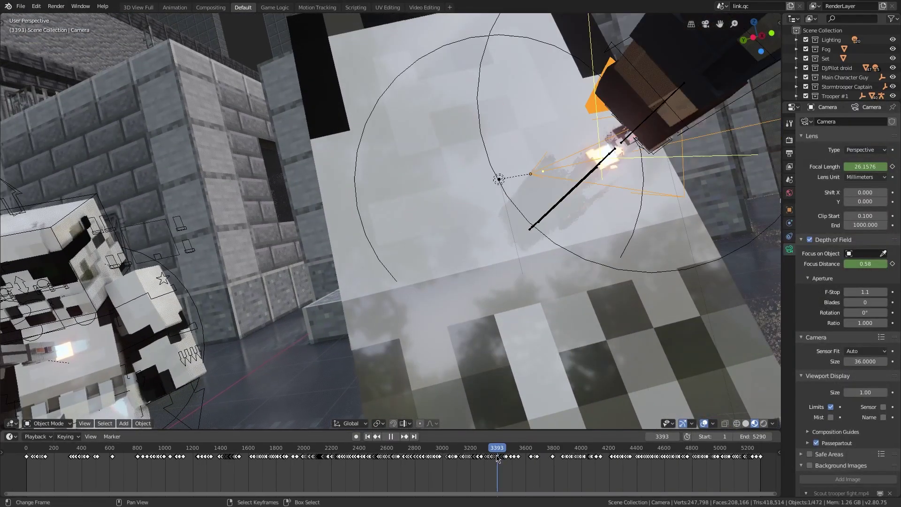
Orbit around the camera and sliced trooper, then stop playback at the fallen troopers shot
{"action": "middle_click_drag", "start_coordinate": [758, 288], "coordinate": [378, 201]}
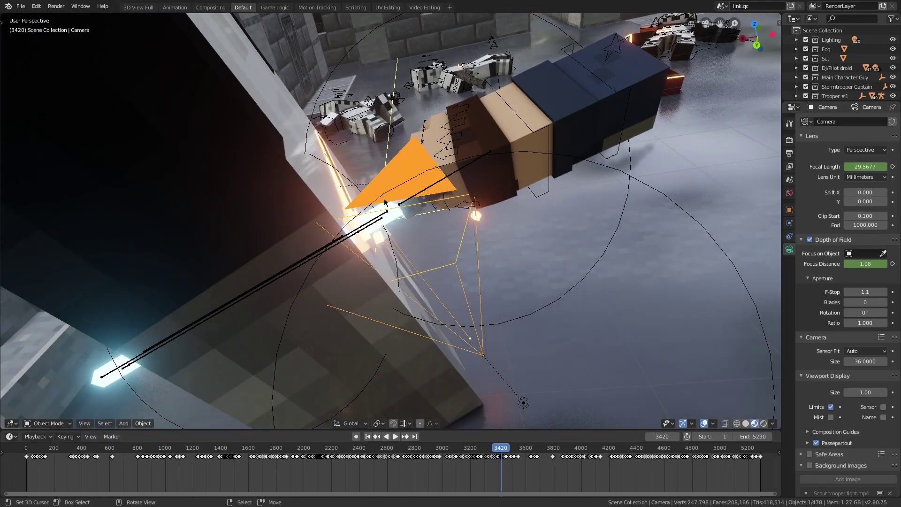
{"action": "middle_click_drag", "start_coordinate": [508, 364], "coordinate": [329, 324]}
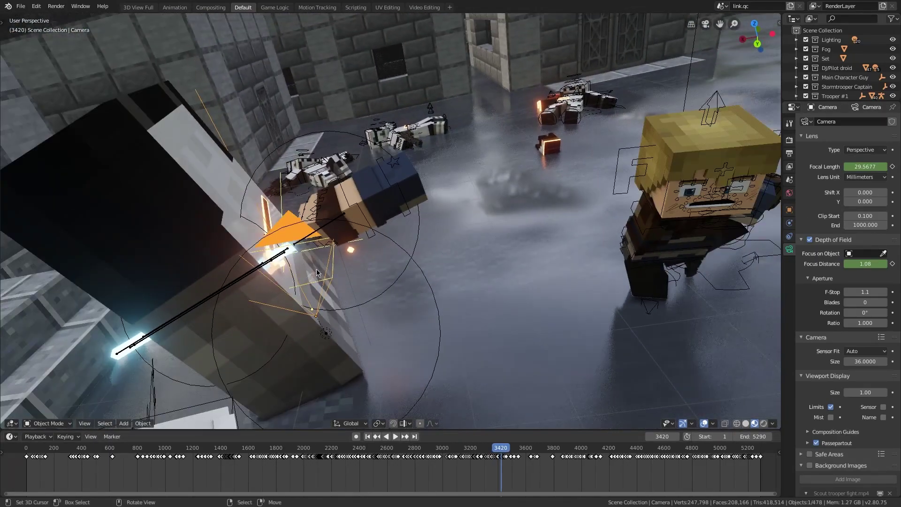
{"action": "middle_click_drag", "start_coordinate": [330, 323], "coordinate": [394, 281]}
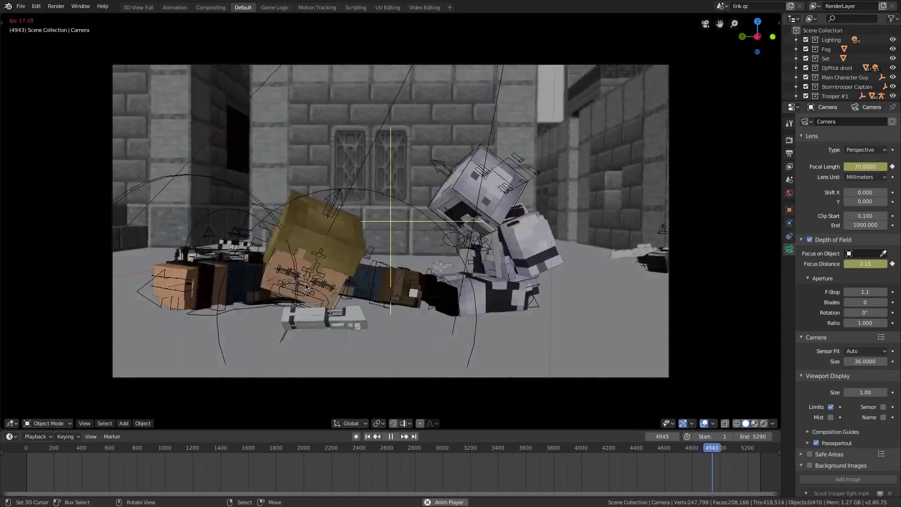
{"action": "key", "text": "space"}
{"action": "middle_click_drag", "start_coordinate": [566, 263], "coordinate": [493, 282]}
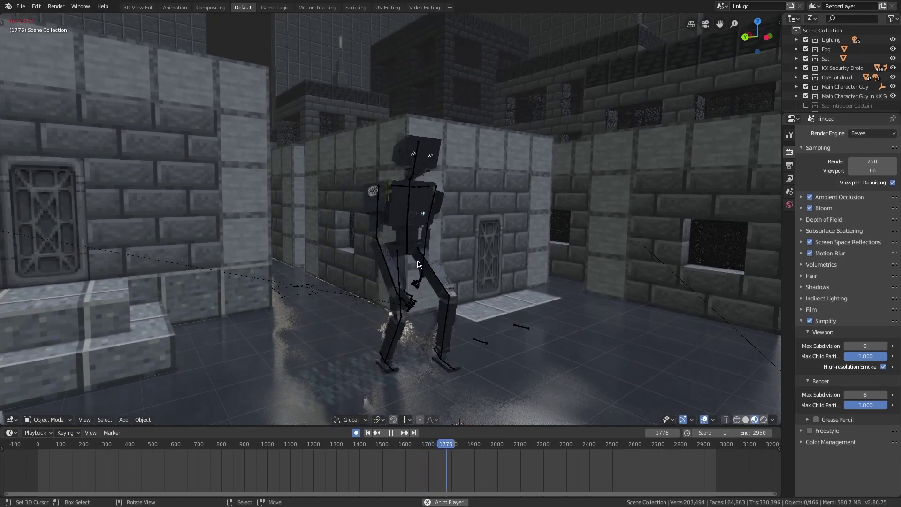
Fly in first person toward the walking droid and settle on that view
{"action": "key", "text": "shift+grave"}
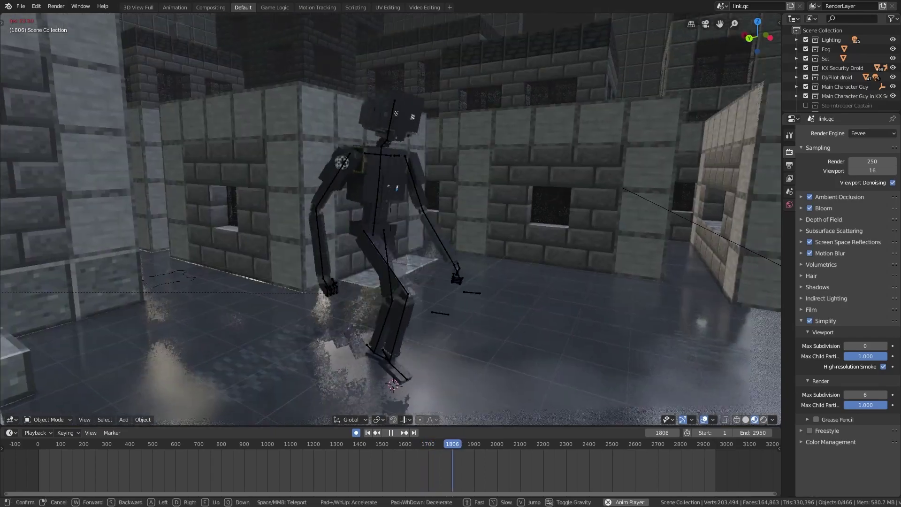
{"action": "key", "text": "w"}
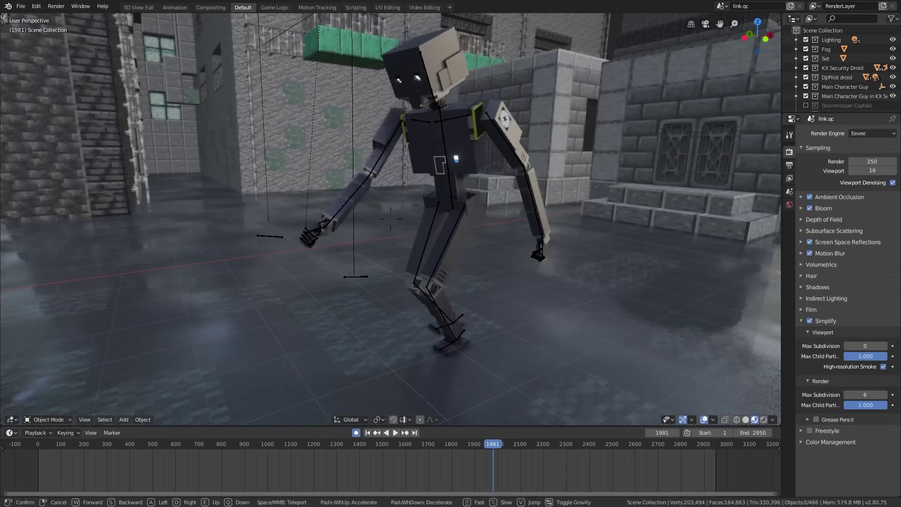
{"action": "left_click", "coordinate": [476, 304]}
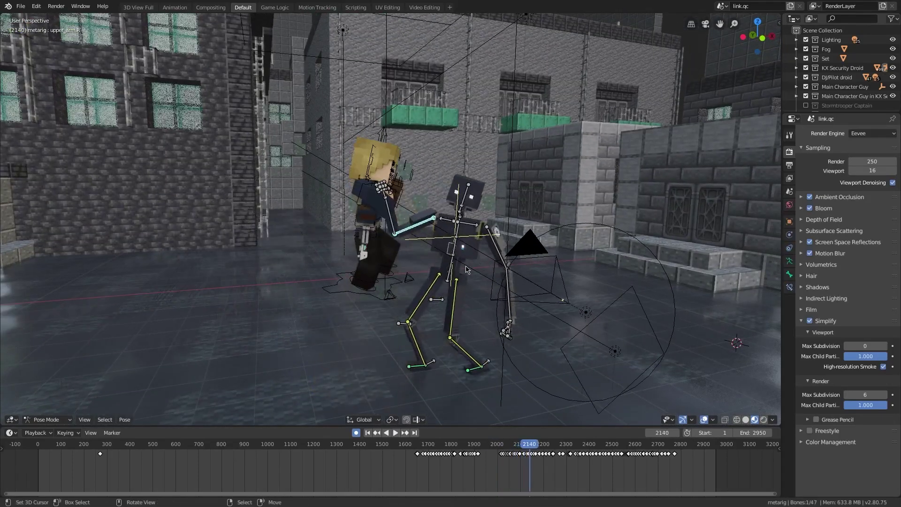
Orbit around the droid and main character, fly in close, then back out wide
{"action": "middle_click_drag", "start_coordinate": [463, 267], "coordinate": [386, 220]}
{"action": "key", "text": "w"}
{"action": "key", "text": "Return"}
{"action": "key", "text": "r"}
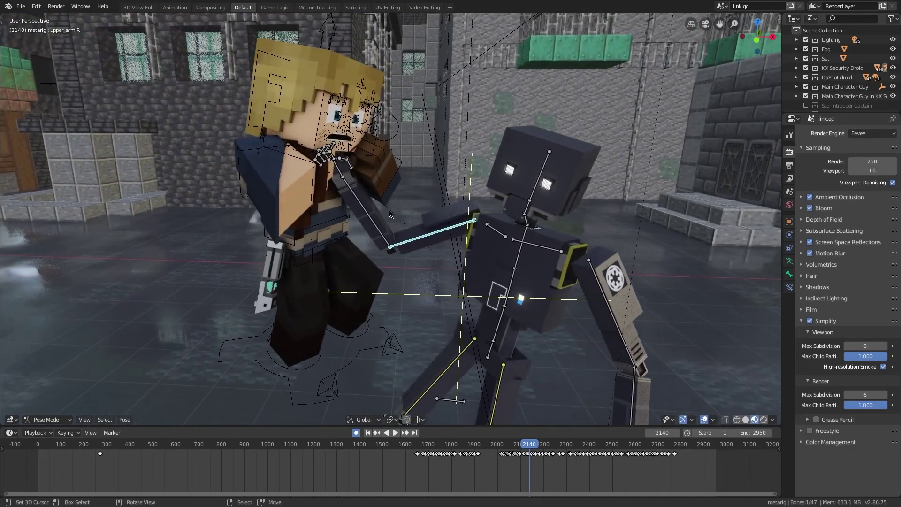
{"action": "key", "text": "s"}
Finish the fly-through and play the droid fight, jumping ahead to a later frame
{"action": "key", "text": "Return"}
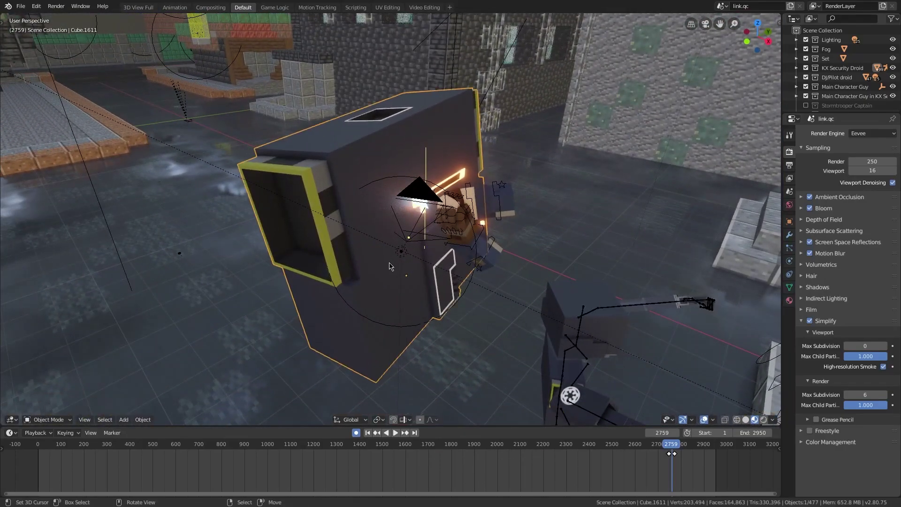
{"action": "key", "text": "space"}
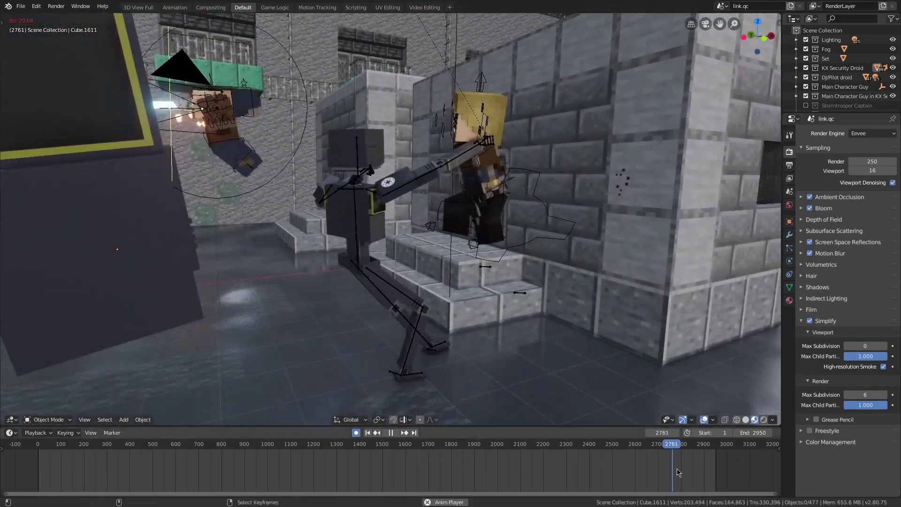
{"action": "left_click", "coordinate": [676, 464]}
Orbit around the fighting characters, resume playback, and watch through the scene camera
{"action": "middle_click_drag", "start_coordinate": [448, 331], "coordinate": [381, 219]}
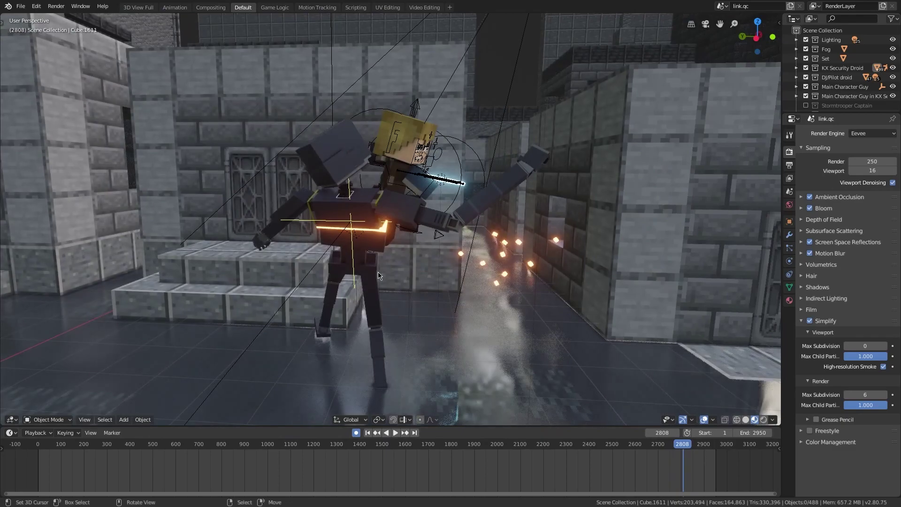
{"action": "middle_click_drag", "start_coordinate": [172, 313], "coordinate": [314, 312]}
{"action": "mouse_move", "coordinate": [363, 216]}
{"action": "middle_mouse_down"}
{"action": "mouse_move", "coordinate": [282, 260]}
{"action": "mouse_move", "coordinate": [365, 425]}
{"action": "mouse_move", "coordinate": [373, 255]}
{"action": "middle_mouse_up"}
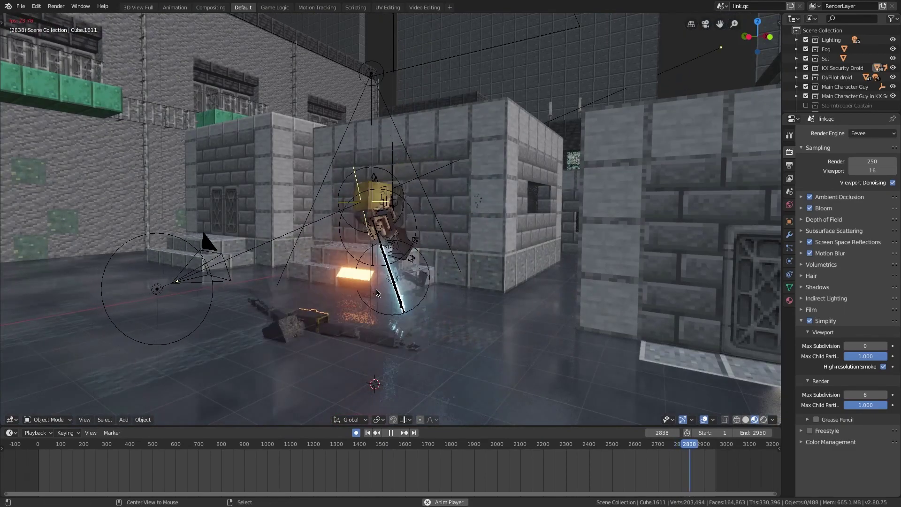
{"action": "key", "text": "space"}
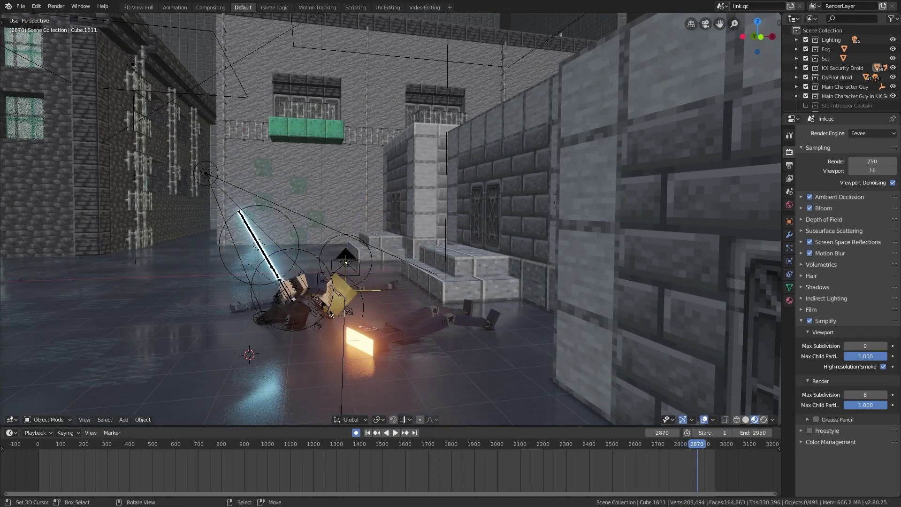
{"action": "key", "text": "KP_0"}
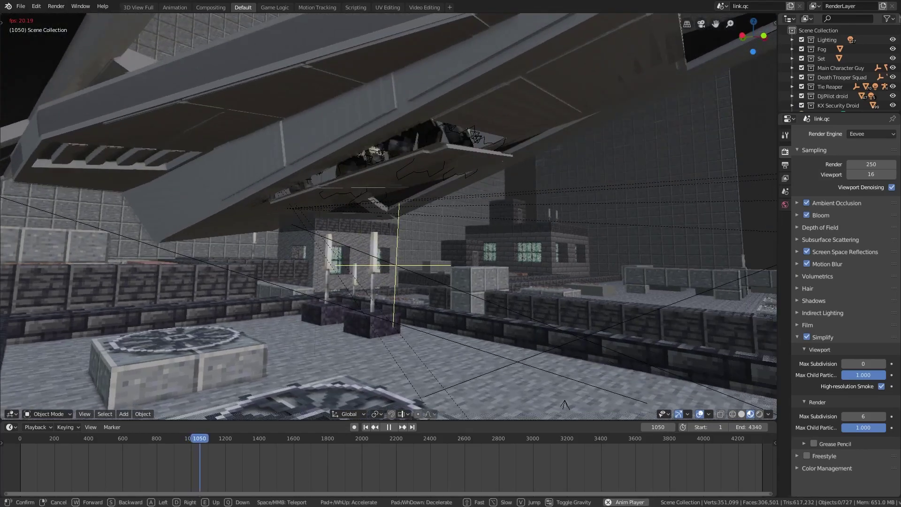
Fly to the troopers, frame the front one, and play from frame 1145
{"action": "key", "text": "w"}
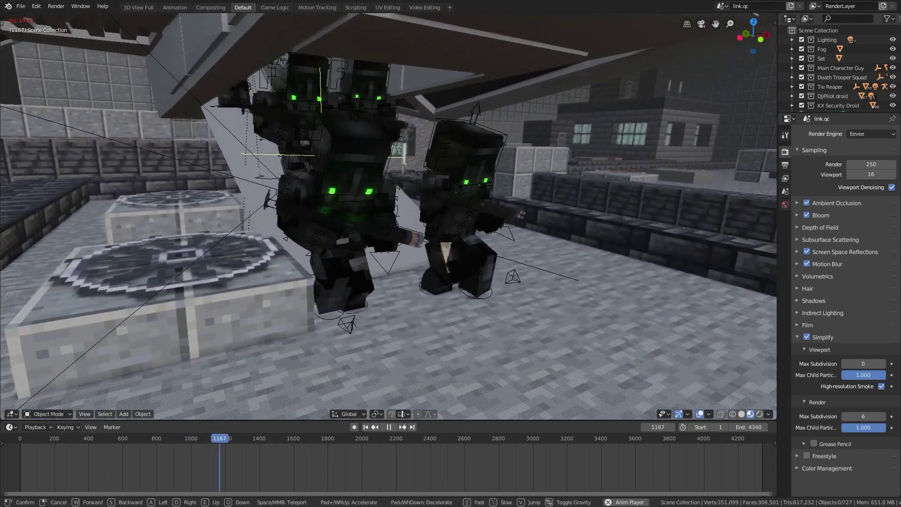
{"action": "left_click", "coordinate": [366, 132]}
{"action": "key", "text": "space"}
{"action": "key", "text": "KP_Decimal"}
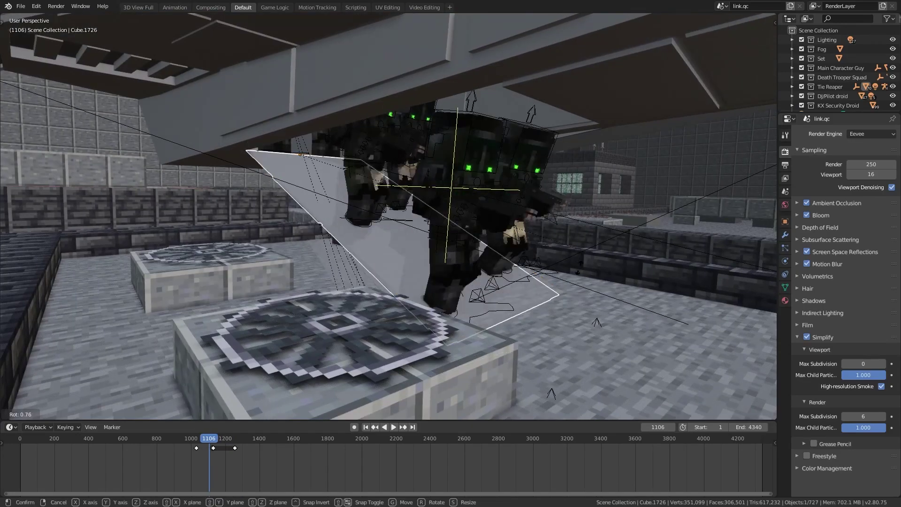
{"action": "key", "text": "space"}
{"action": "left_click", "coordinate": [217, 451]}
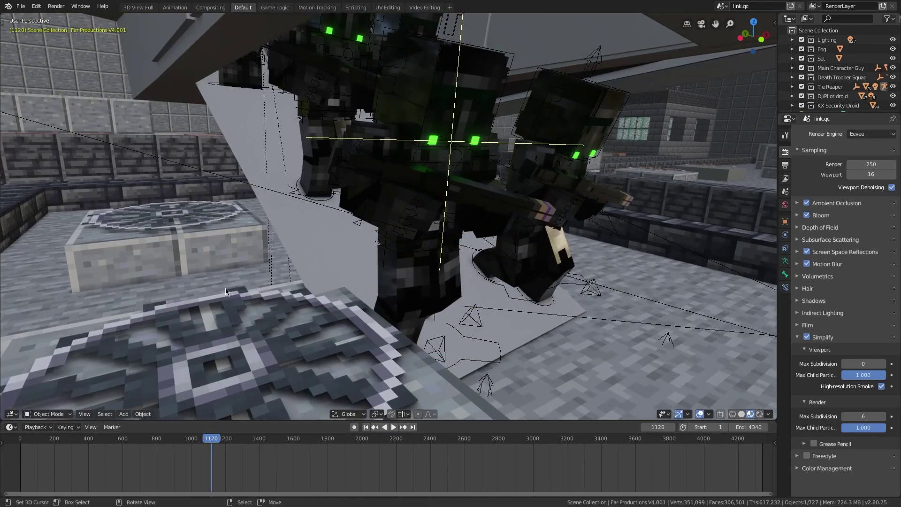
Fly toward the dark wall, orbit down over the troopers, then view through the scene camera
{"action": "key", "text": "w"}
{"action": "left_click", "coordinate": [374, 288]}
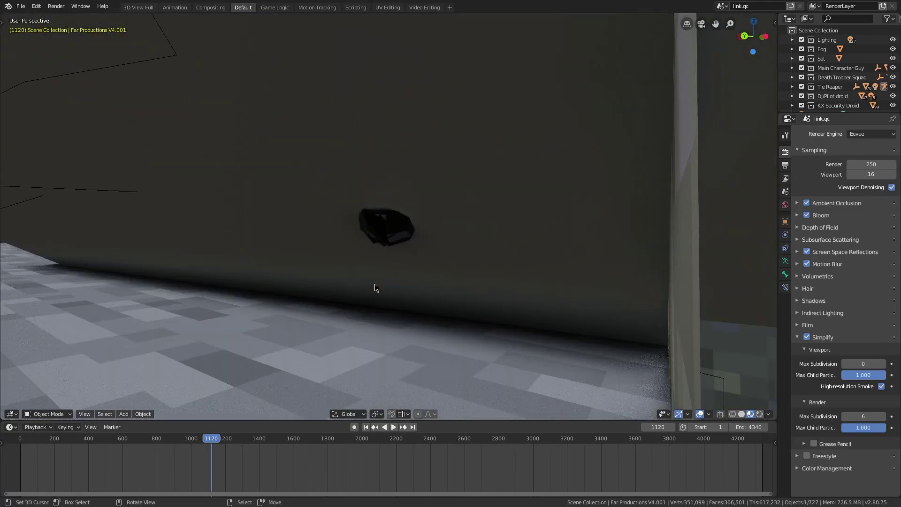
{"action": "mouse_move", "coordinate": [375, 288]}
{"action": "middle_mouse_down"}
{"action": "mouse_move", "coordinate": [362, 257]}
{"action": "mouse_move", "coordinate": [422, 163]}
{"action": "mouse_move", "coordinate": [403, 105]}
{"action": "middle_mouse_up"}
{"action": "middle_click_drag", "start_coordinate": [449, 146], "coordinate": [475, 203]}
{"action": "key", "text": "KP_0"}
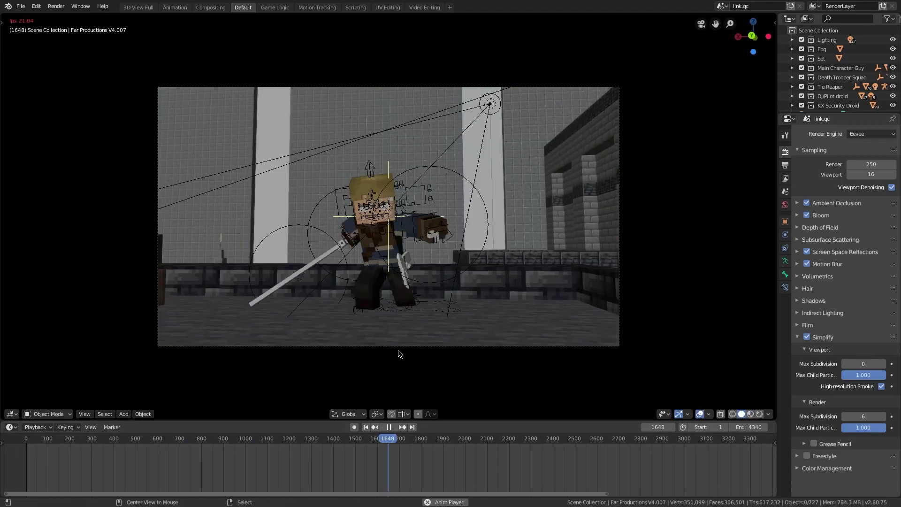
Stop at frame 1667, step back, scrub around frame 1682, and stop playback at 2717
{"action": "key", "text": "space"}
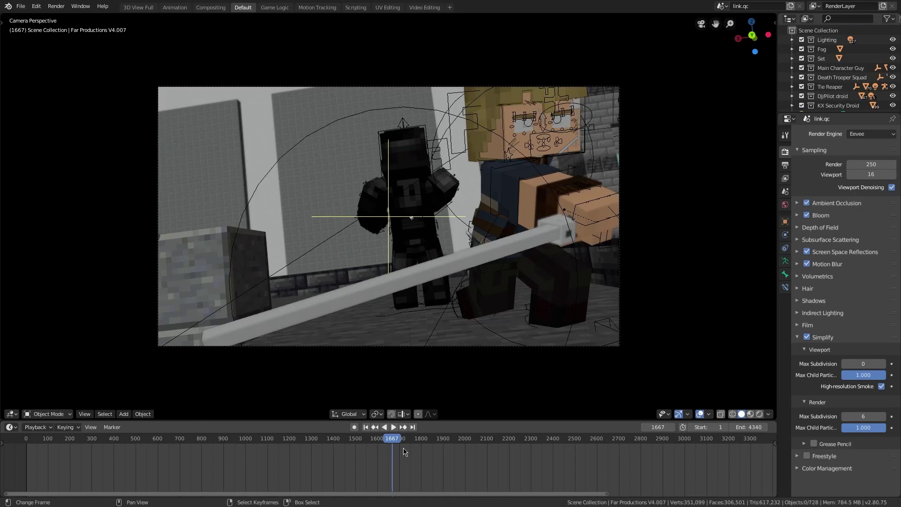
{"action": "key", "text": "Left"}
{"action": "key", "text": "Left"}
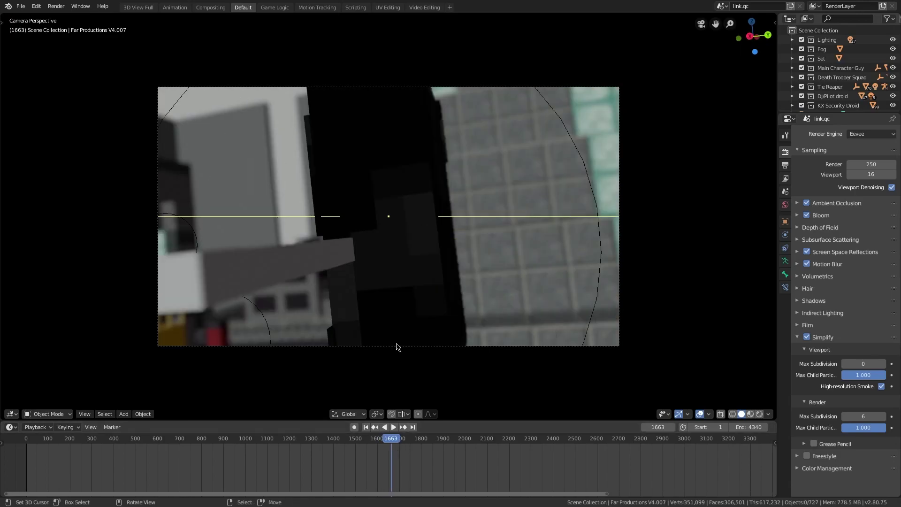
{"action": "key", "text": "space"}
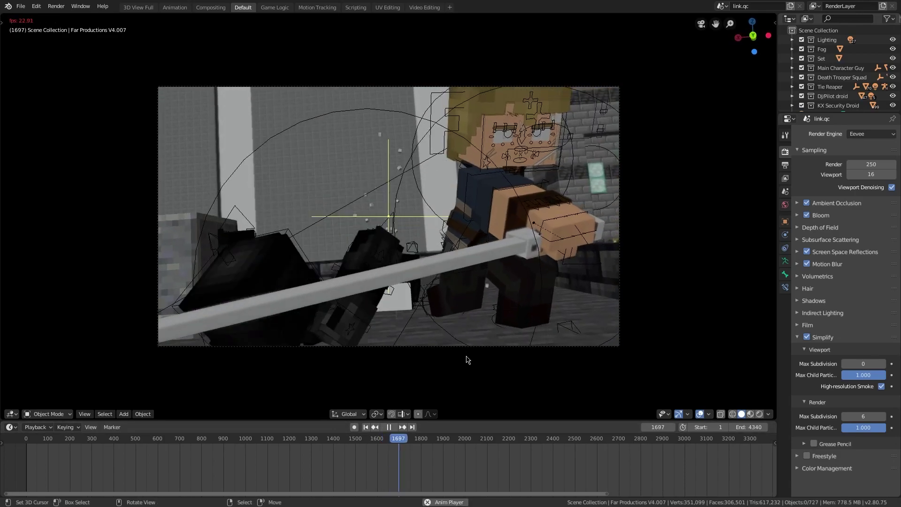
{"action": "left_click_drag", "start_coordinate": [412, 444], "coordinate": [395, 444]}
{"action": "mouse_move", "coordinate": [394, 317]}
{"action": "middle_mouse_down"}
{"action": "mouse_move", "coordinate": [401, 277]}
{"action": "mouse_move", "coordinate": [312, 214]}
{"action": "middle_mouse_up"}
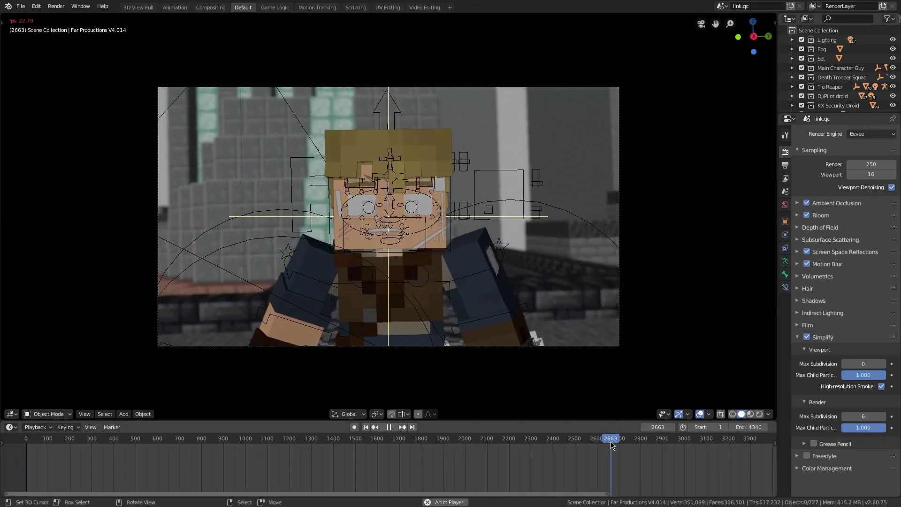
{"action": "key", "text": "space"}
{"action": "middle_click_drag", "start_coordinate": [632, 460], "coordinate": [395, 474]}
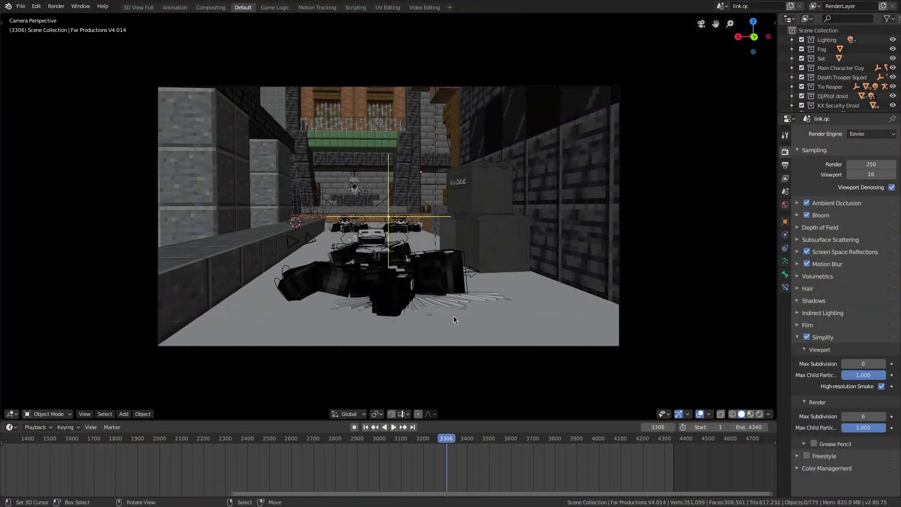
Select a piece of the fallen death trooper and orbit to the blood splatter cubes
{"action": "left_click", "coordinate": [453, 316]}
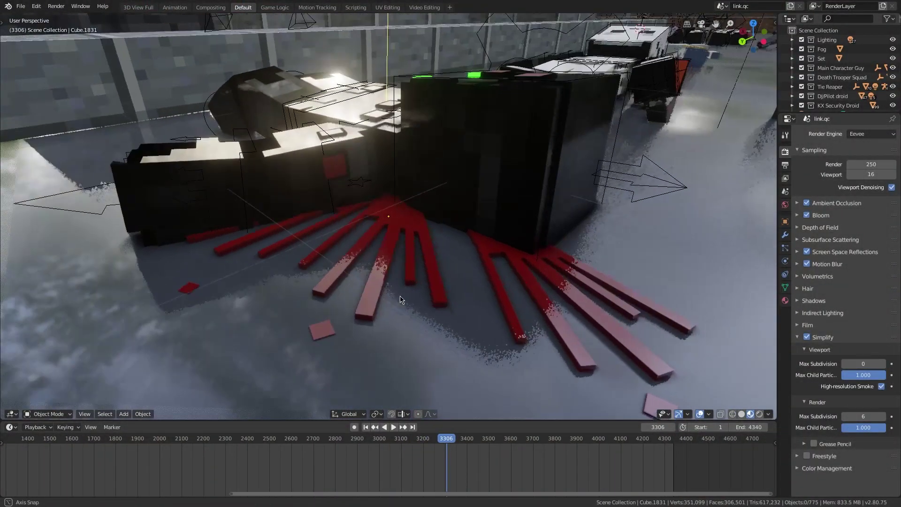
{"action": "middle_click_drag", "start_coordinate": [453, 316], "coordinate": [509, 323]}
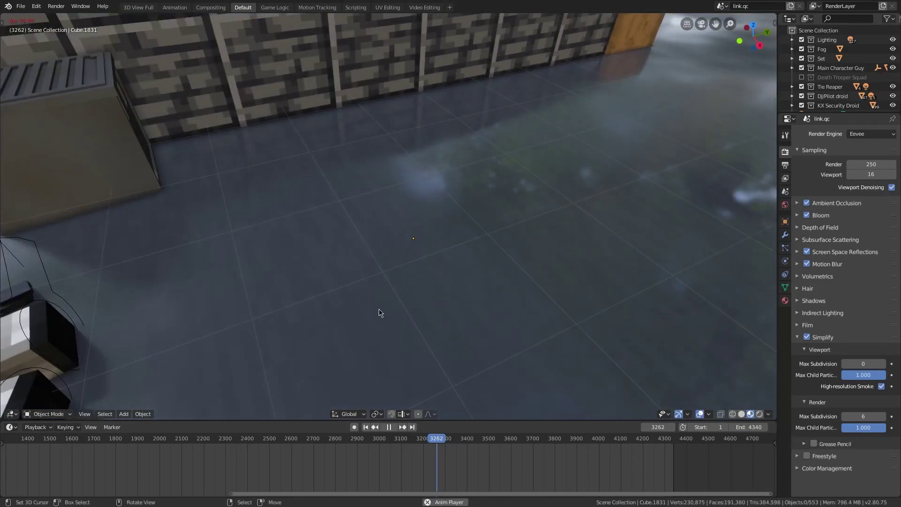
{"action": "middle_click_drag", "start_coordinate": [424, 310], "coordinate": [385, 305]}
Frame one small blood cube, then show the Death Trooper Squad again over the blood
{"action": "left_click", "coordinate": [376, 221]}
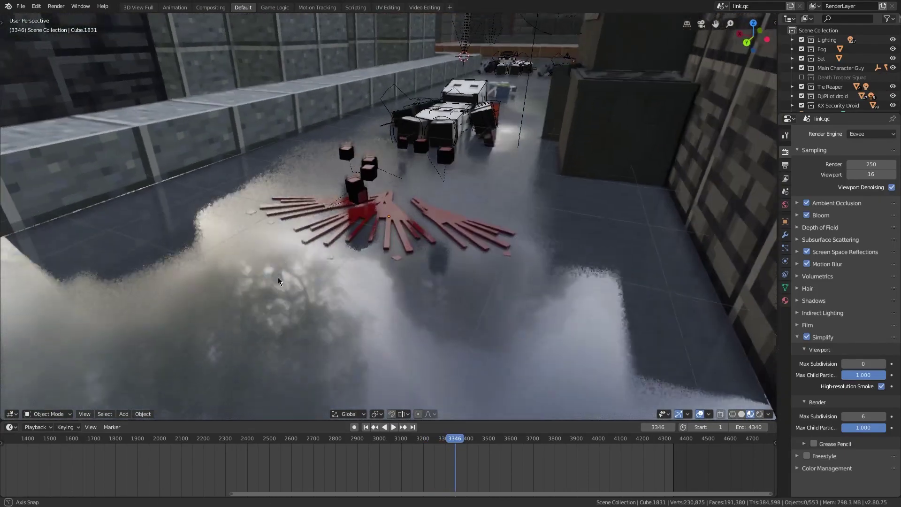
{"action": "key", "text": "KP_Decimal"}
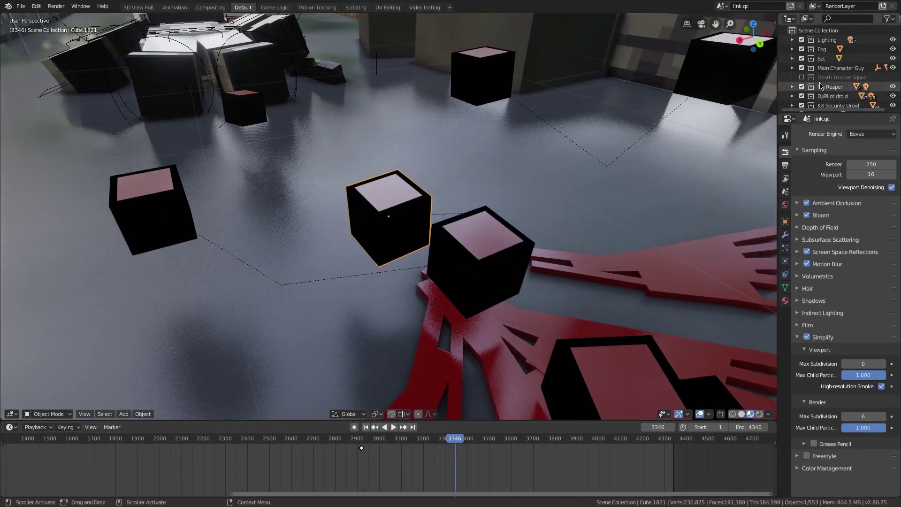
{"action": "left_click", "coordinate": [801, 77]}
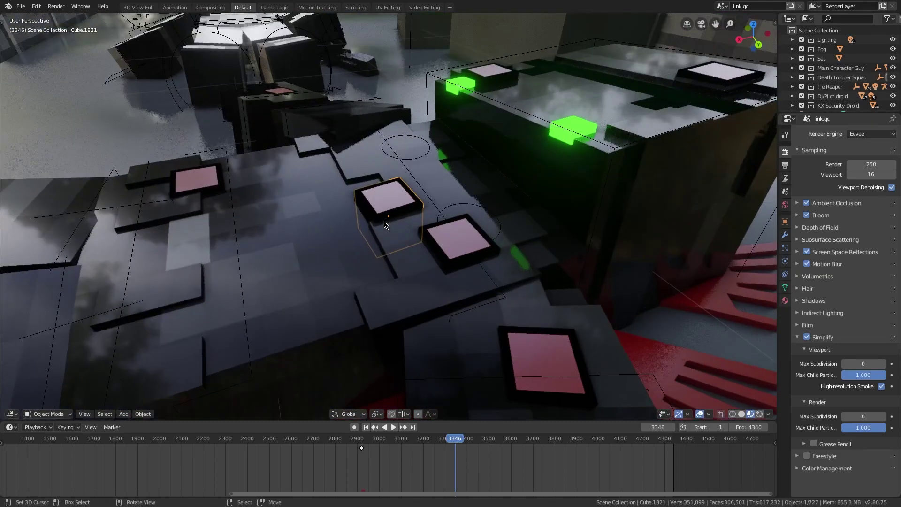
{"action": "middle_click_drag", "start_coordinate": [432, 228], "coordinate": [430, 240]}
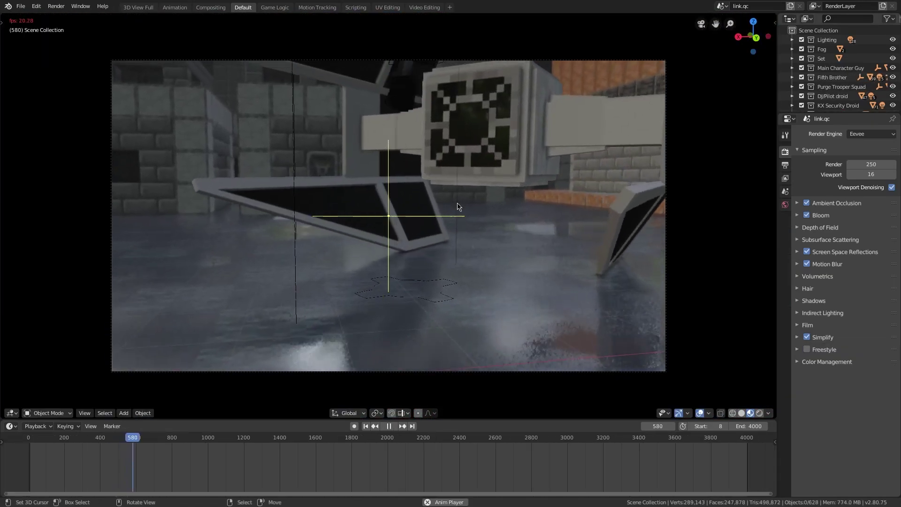
Fly through the TIE fighter scene and settle on a view near the character
{"action": "key", "text": "shift+grave"}
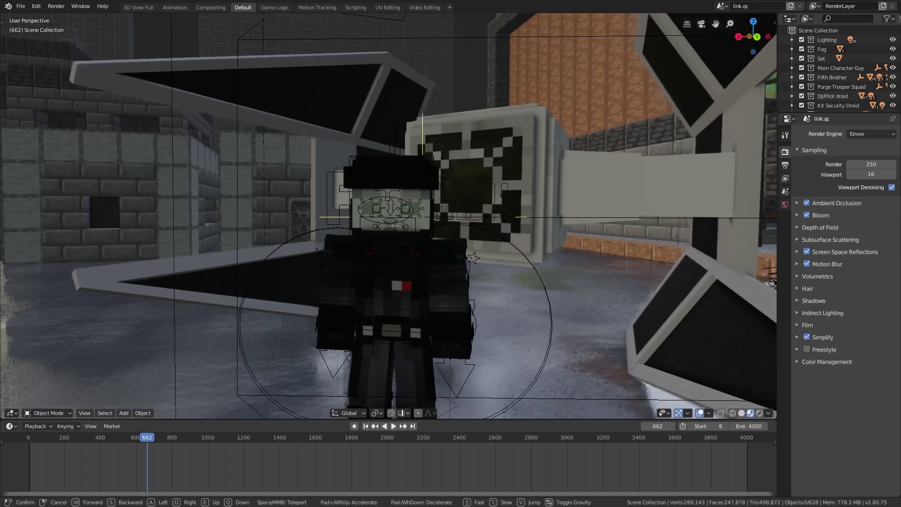
{"action": "key", "text": "s"}
{"action": "left_click", "coordinate": [381, 220]}
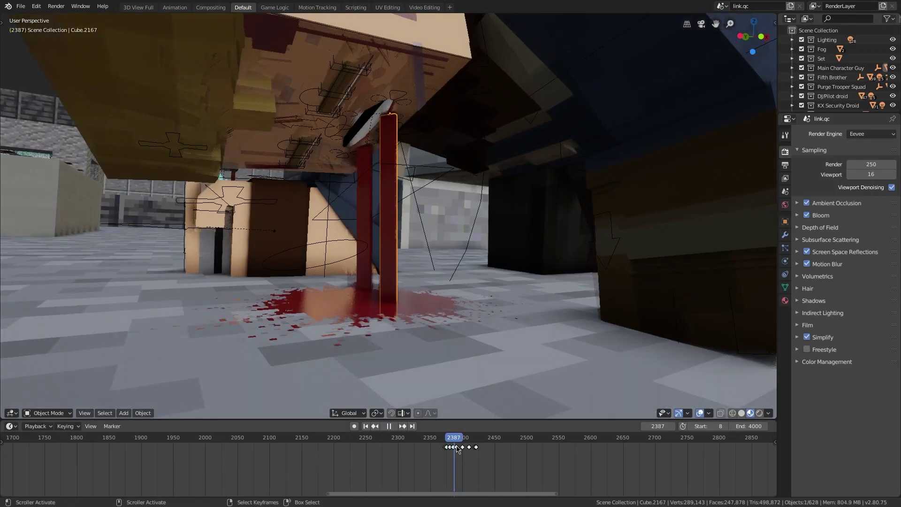
Replay the blood drip, stopping at frame 2393 to grab the splatter and watch the pool spread
{"action": "key", "text": "space"}
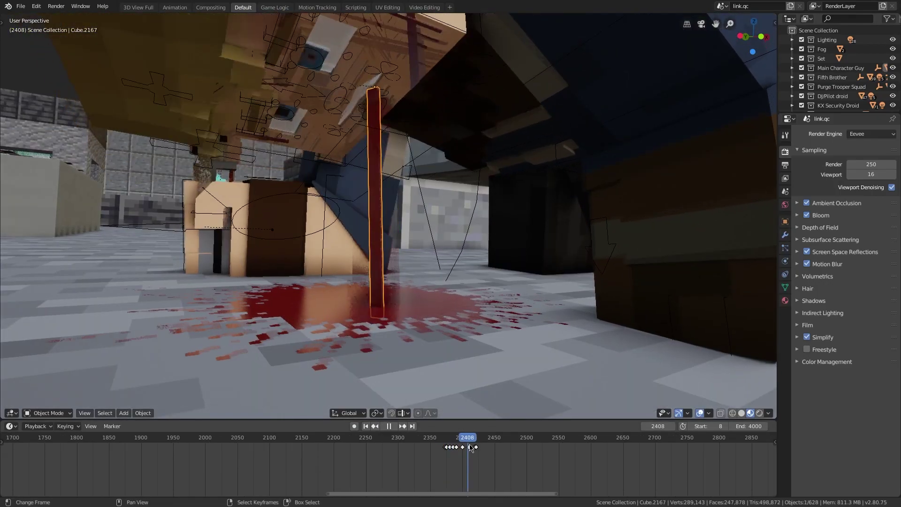
{"action": "left_click", "coordinate": [448, 449]}
{"action": "key", "text": "space"}
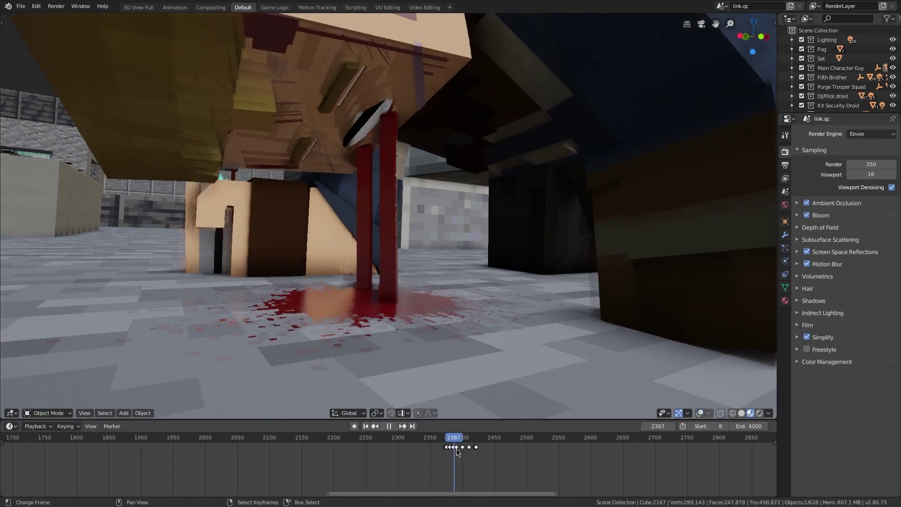
{"action": "key", "text": "space"}
{"action": "key", "text": "g"}
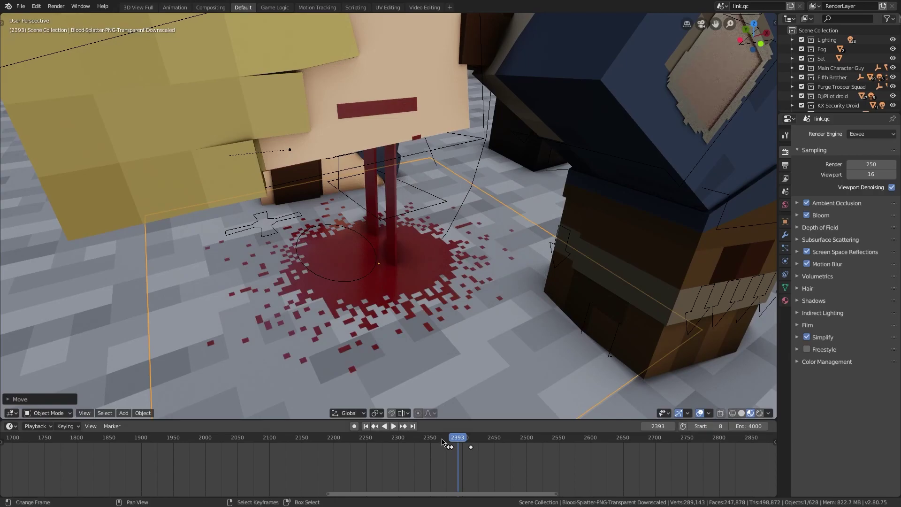
{"action": "key", "text": "space"}
{"action": "middle_click_drag", "start_coordinate": [356, 308], "coordinate": [399, 250]}
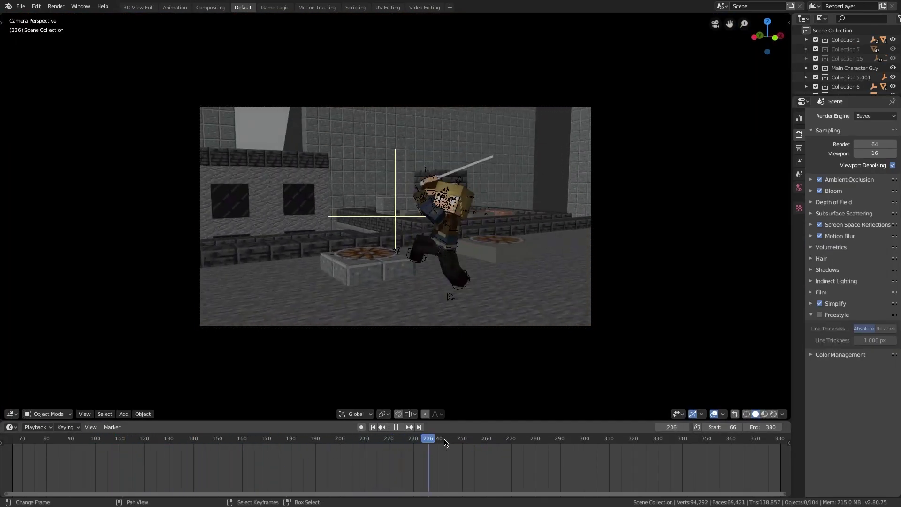
Stop the courtyard shot and fly through the courtyard around the jumping character
{"action": "key", "text": "space"}
{"action": "key", "text": "shift+grave"}
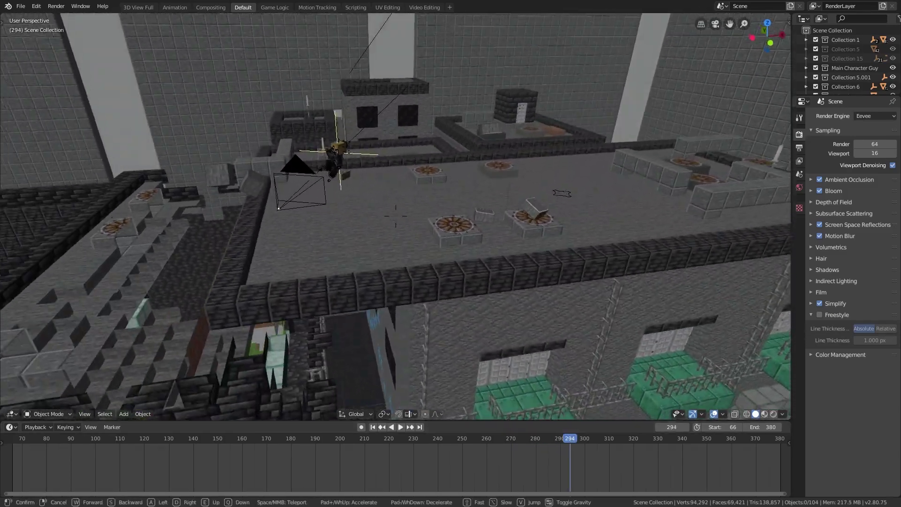
{"action": "left_click", "coordinate": [229, 223]}
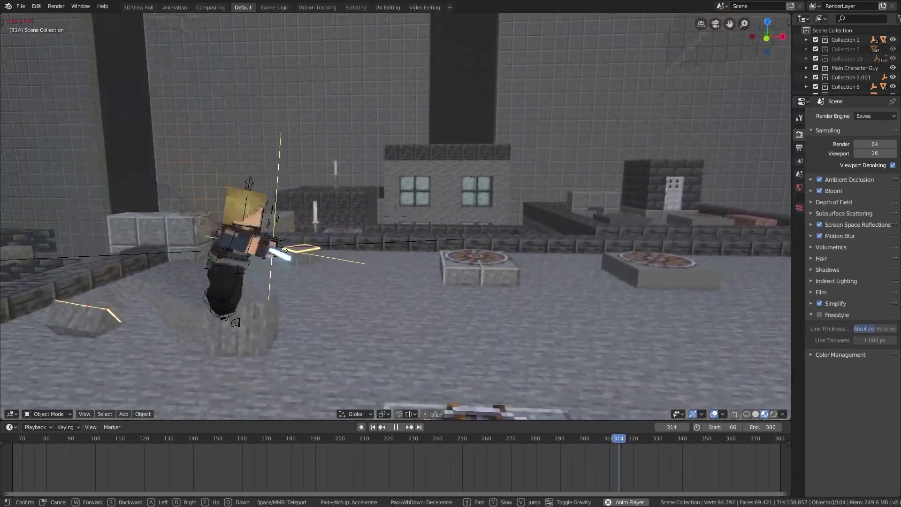
{"action": "left_click", "coordinate": [415, 221]}
{"action": "key", "text": "shift+grave"}
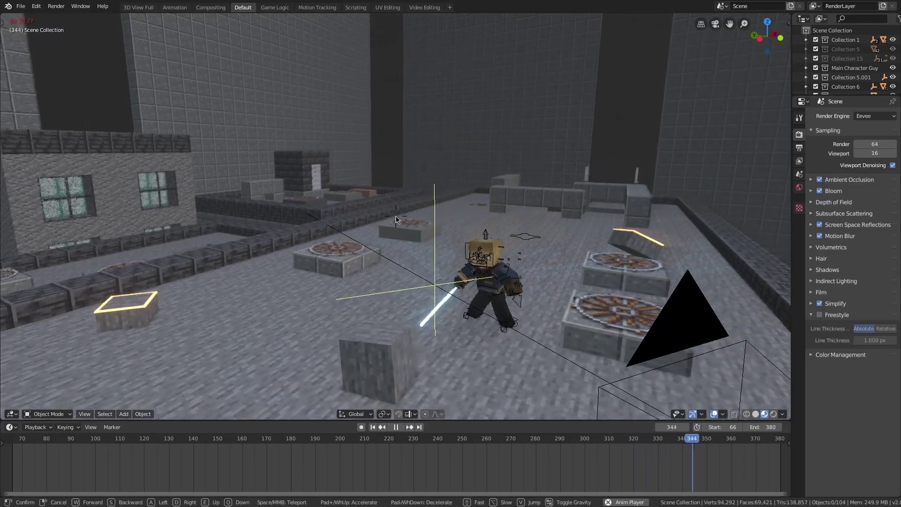
{"action": "left_click", "coordinate": [310, 264]}
{"action": "key", "text": "Escape"}
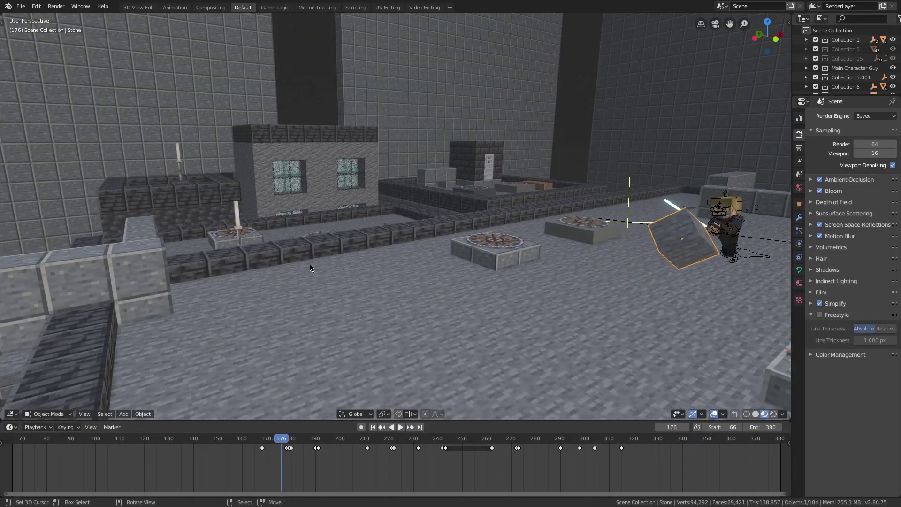
{"action": "key", "text": "shift+grave"}
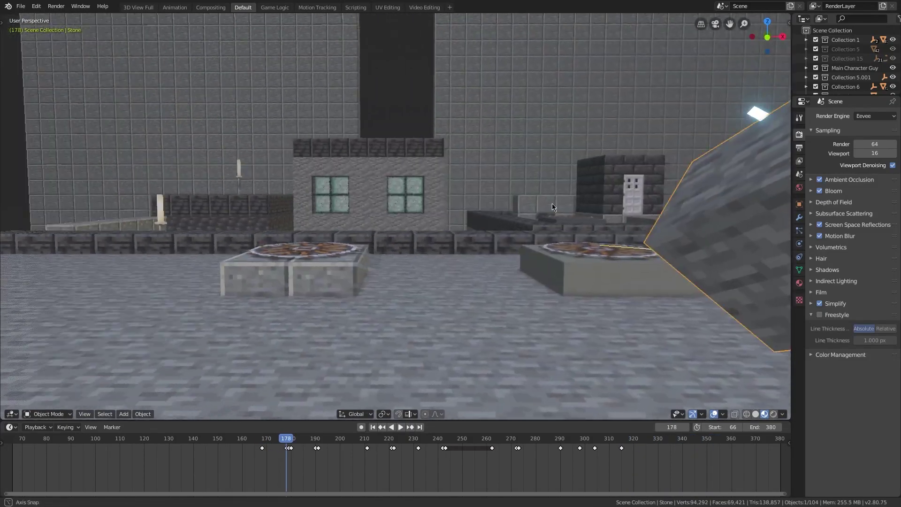
Select the tumbling Stone cube and neighbouring Stone.004, orbiting around the stones
{"action": "left_click", "coordinate": [207, 179]}
{"action": "mouse_move", "coordinate": [302, 195]}
{"action": "middle_mouse_down"}
{"action": "mouse_move", "coordinate": [265, 218]}
{"action": "mouse_move", "coordinate": [304, 216]}
{"action": "mouse_move", "coordinate": [359, 241]}
{"action": "mouse_move", "coordinate": [445, 215]}
{"action": "mouse_move", "coordinate": [585, 122]}
{"action": "mouse_move", "coordinate": [602, 139]}
{"action": "middle_mouse_up"}
{"action": "left_click", "coordinate": [595, 140]}
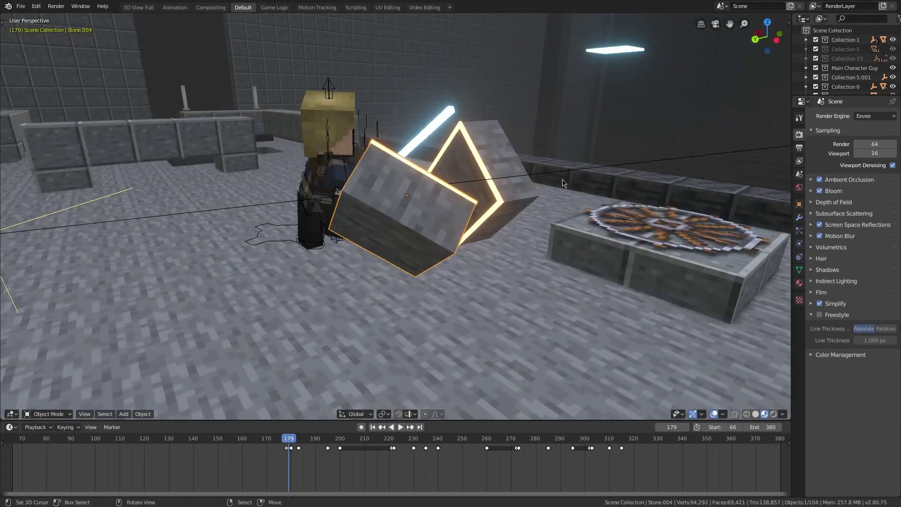
{"action": "mouse_move", "coordinate": [414, 195]}
{"action": "middle_mouse_down"}
{"action": "mouse_move", "coordinate": [520, 191]}
{"action": "mouse_move", "coordinate": [174, 243]}
{"action": "mouse_move", "coordinate": [318, 328]}
{"action": "mouse_move", "coordinate": [375, 284]}
{"action": "mouse_move", "coordinate": [389, 292]}
{"action": "middle_mouse_up"}
{"action": "key", "text": "space"}
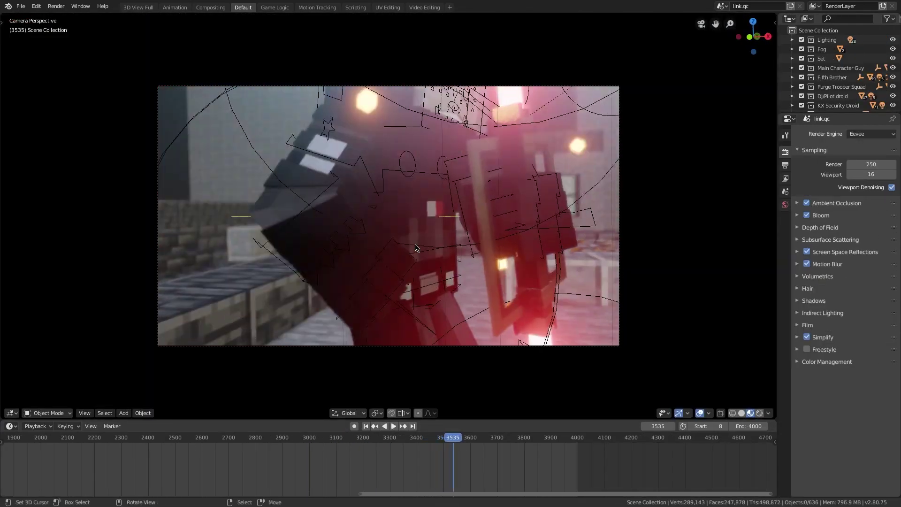
Pause at the lightsaber clash and orbit and fly around the dueling characters
{"action": "key", "text": "space"}
{"action": "mouse_move", "coordinate": [412, 247]}
{"action": "middle_mouse_down"}
{"action": "mouse_move", "coordinate": [391, 268]}
{"action": "mouse_move", "coordinate": [446, 183]}
{"action": "middle_mouse_up"}
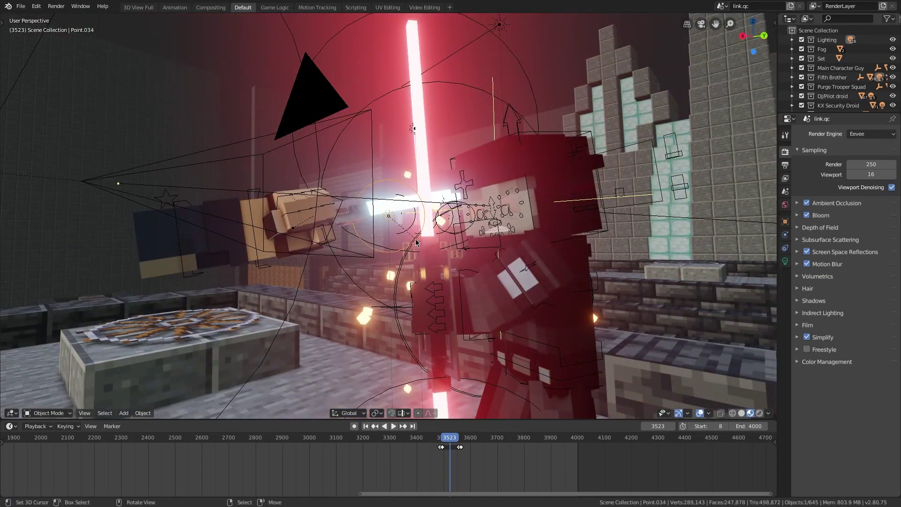
{"action": "mouse_move", "coordinate": [418, 243]}
{"action": "middle_mouse_down"}
{"action": "mouse_move", "coordinate": [508, 229]}
{"action": "mouse_move", "coordinate": [450, 232]}
{"action": "middle_mouse_up"}
{"action": "key", "text": "shift+grave"}
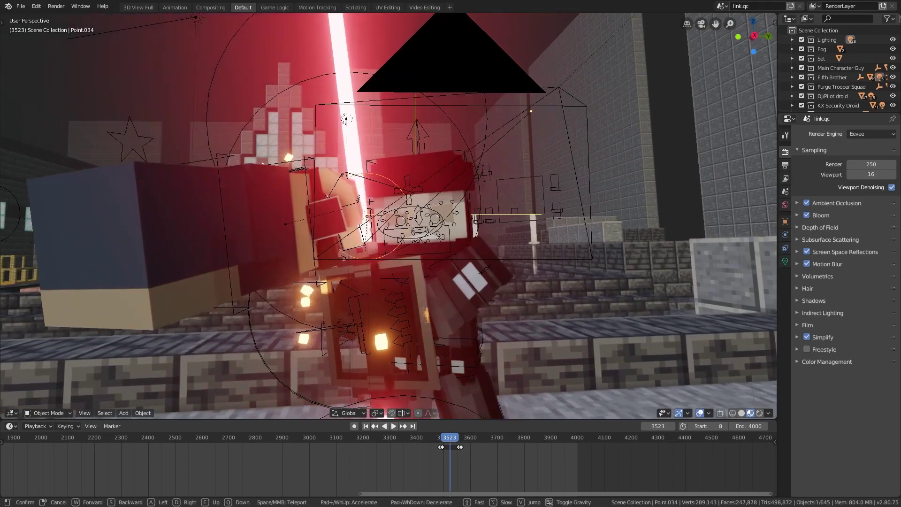
{"action": "key", "text": "Escape"}
Play the shot through its camera, then move over the dark set to the fallen character
{"action": "key", "text": "KP_0"}
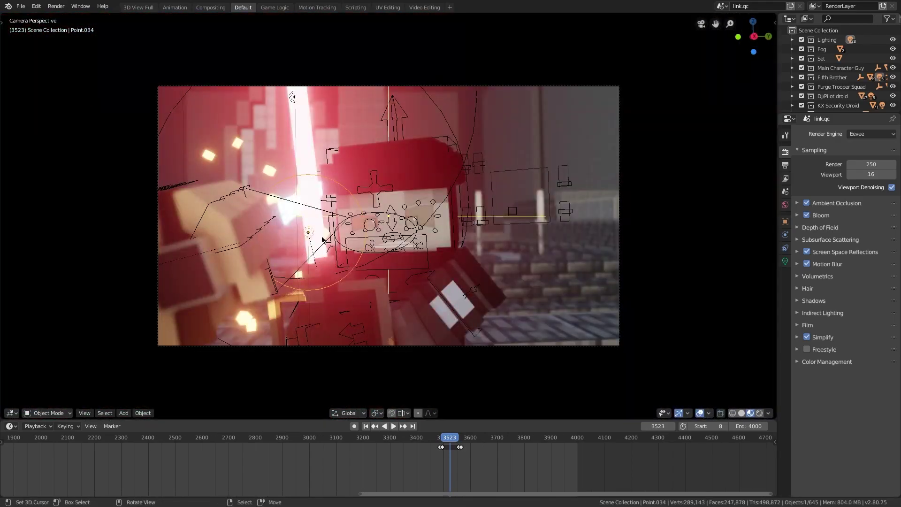
{"action": "key", "text": "space"}
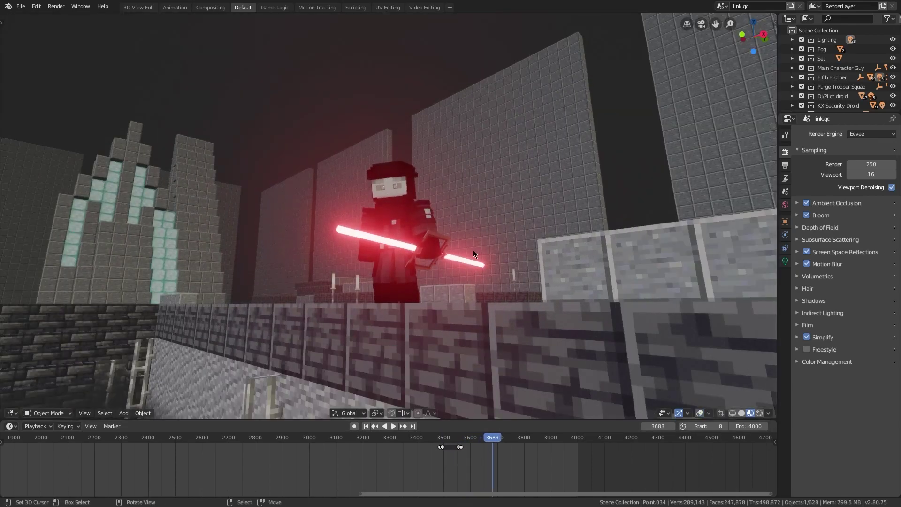
{"action": "middle_click_drag", "start_coordinate": [474, 250], "coordinate": [388, 219]}
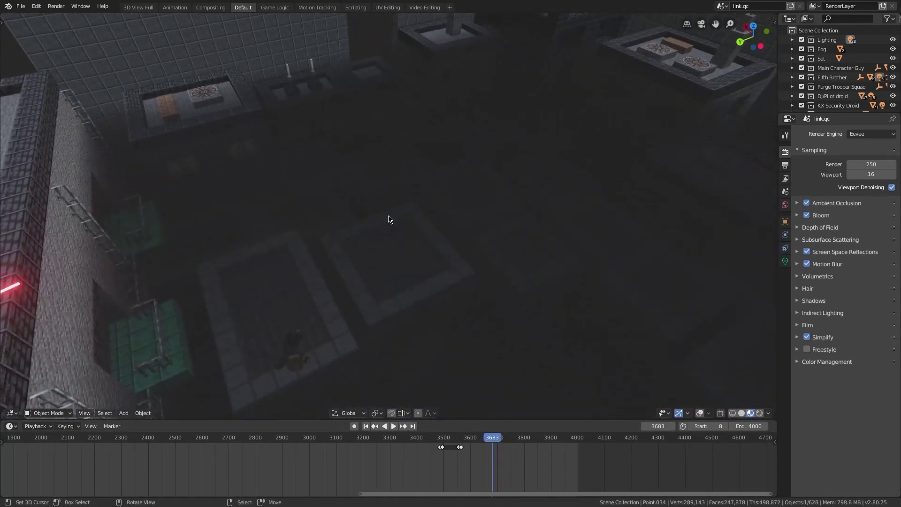
{"action": "middle_click_drag", "start_coordinate": [681, 401], "coordinate": [303, 230]}
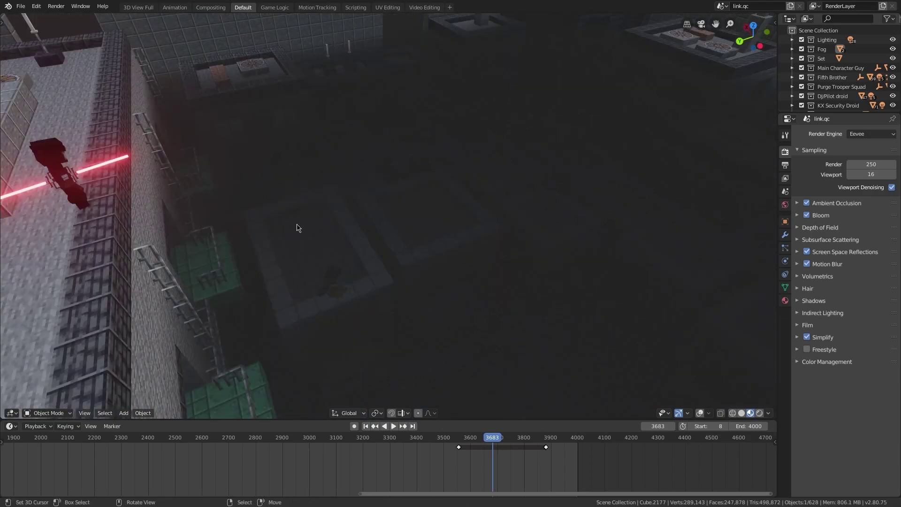
{"action": "key", "text": "w"}
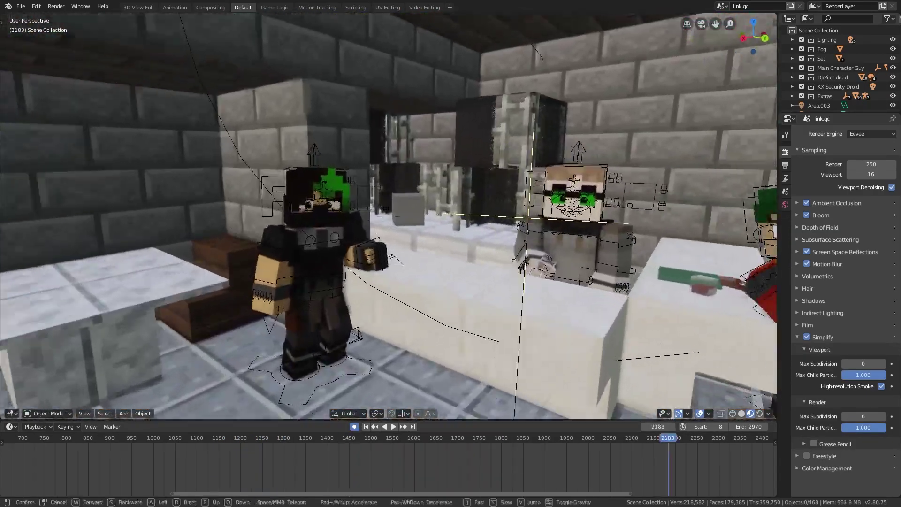
Fly over the cameo street and approach the two walking characters at frame 2819
{"action": "key", "text": "s"}
{"action": "left_click", "coordinate": [662, 264]}
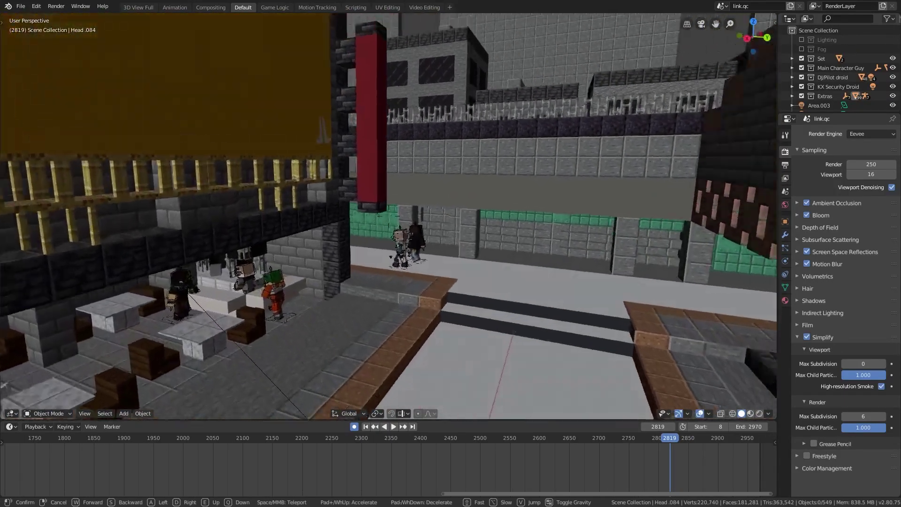
{"action": "key", "text": "w"}
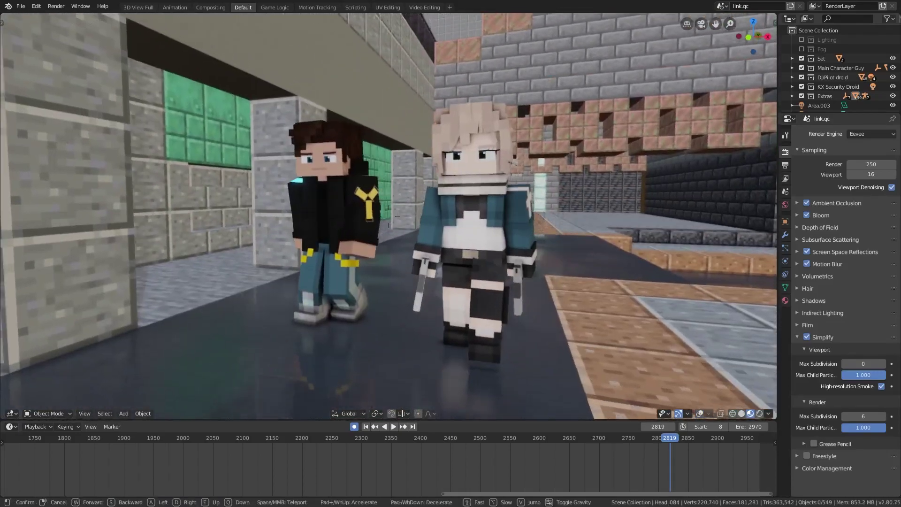
{"action": "key", "text": "w"}
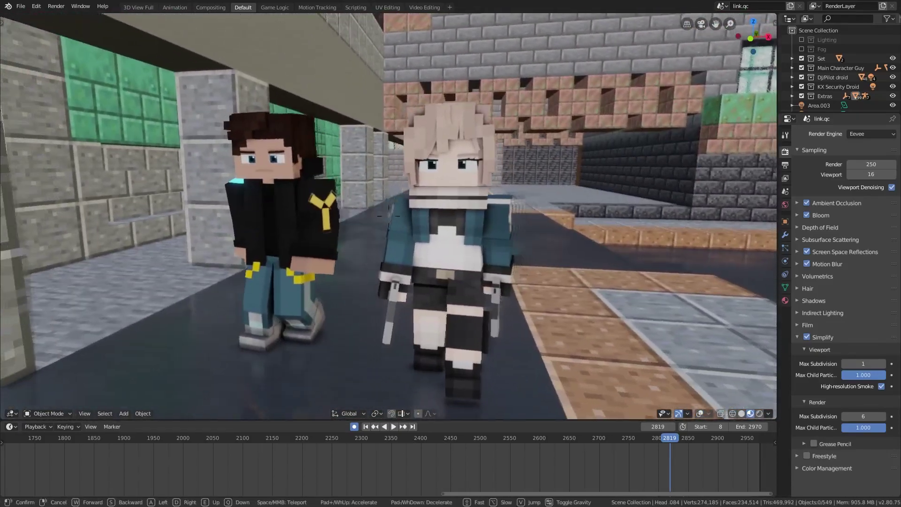
Circle around the pair with walk navigation, revealing the street behind them
{"action": "key", "text": "shift+grave"}
{"action": "key", "text": "a"}
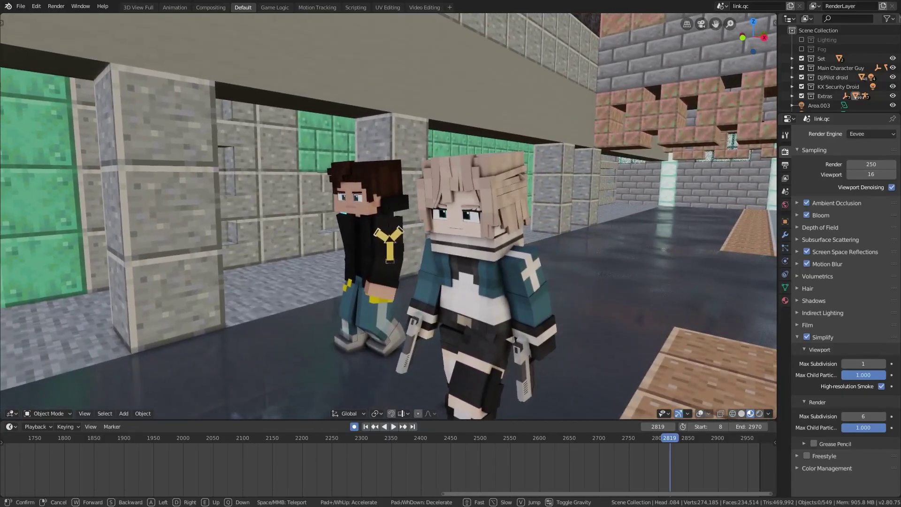
{"action": "key", "text": "a"}
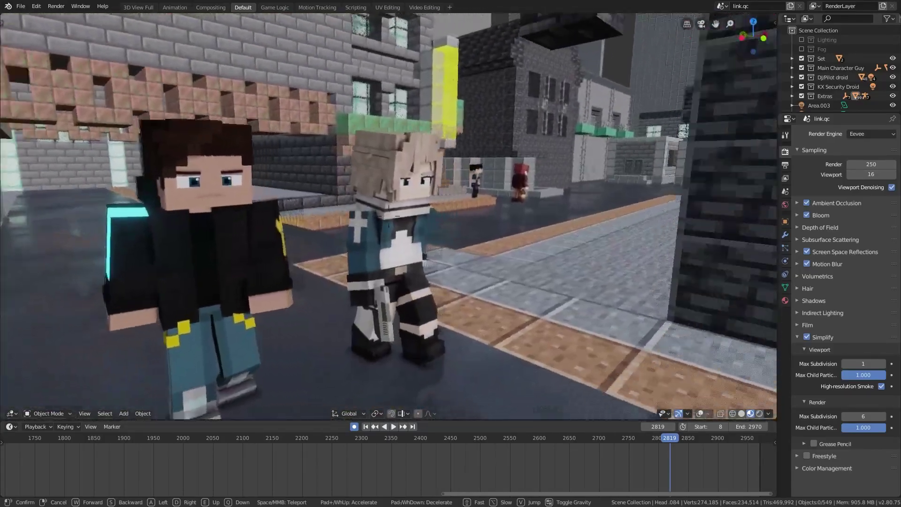
{"action": "key", "text": "a"}
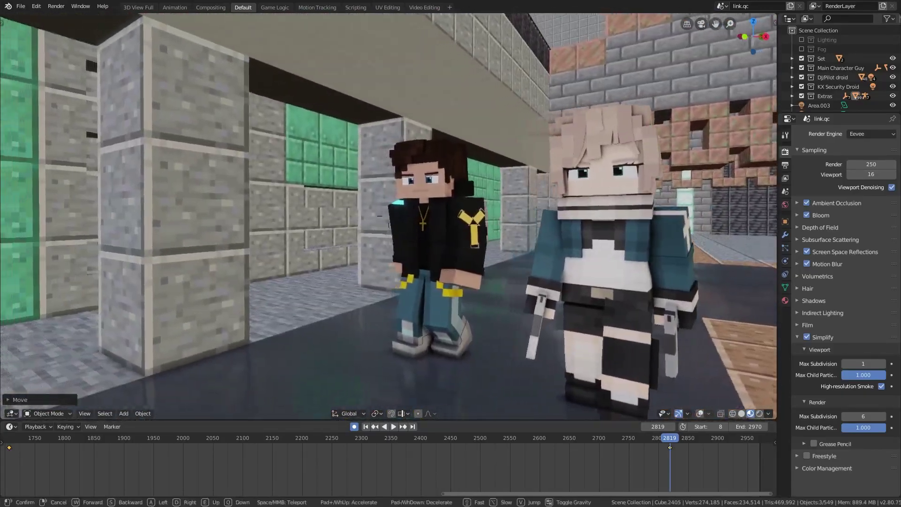
{"action": "key", "text": "a"}
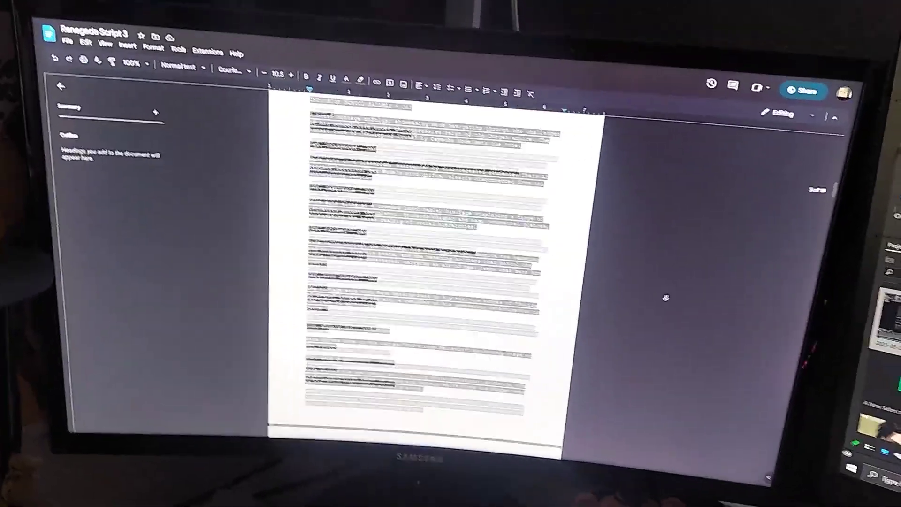
{"action": "scroll", "coordinate": [665, 298], "scroll_direction": "down", "scroll_amount": 5}
{"action": "scroll", "coordinate": [653, 298], "scroll_direction": "down", "scroll_amount": 5}
{"action": "scroll", "coordinate": [643, 306], "scroll_direction": "down", "scroll_amount": 5}
{"action": "scroll", "coordinate": [654, 322], "scroll_direction": "down", "scroll_amount": 5}
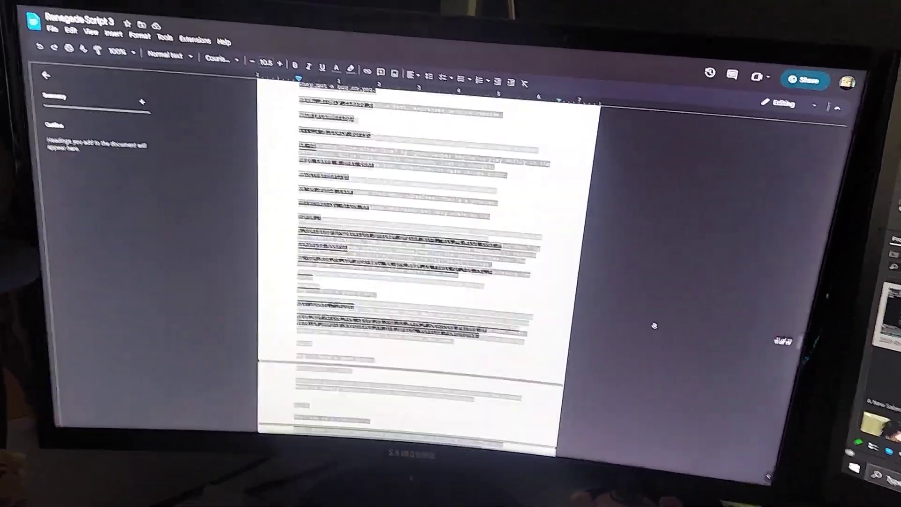
{"action": "scroll", "coordinate": [653, 325], "scroll_direction": "down", "scroll_amount": 5}
{"action": "scroll", "coordinate": [654, 325], "scroll_direction": "down", "scroll_amount": 5}
{"action": "scroll", "coordinate": [653, 326], "scroll_direction": "down", "scroll_amount": 5}
{"action": "scroll", "coordinate": [654, 326], "scroll_direction": "down", "scroll_amount": 5}
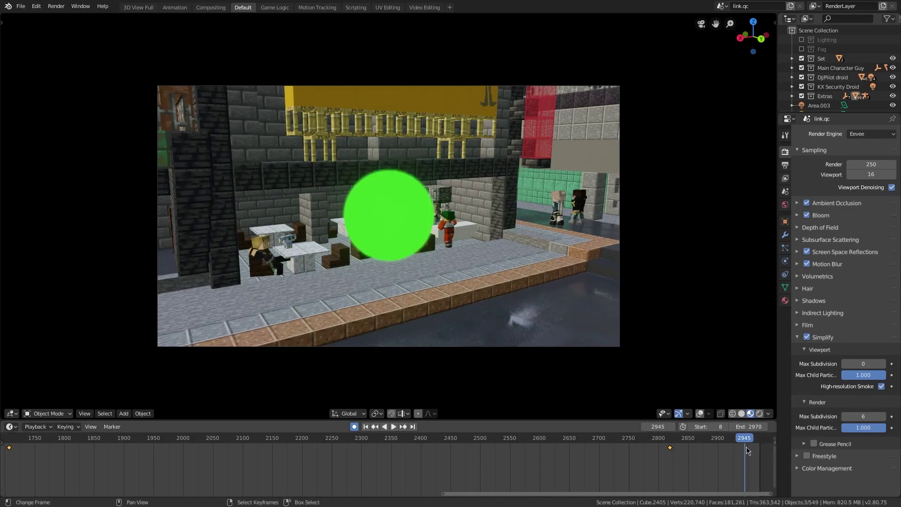
Play the cafeteria camera view into the green transition, then stop back at frame 2819
{"action": "key", "text": "space"}
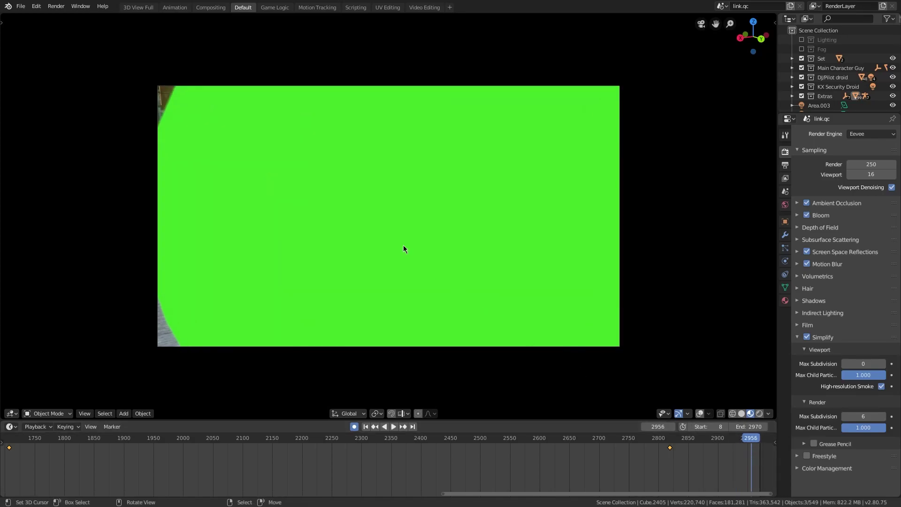
{"action": "key", "text": "Escape"}
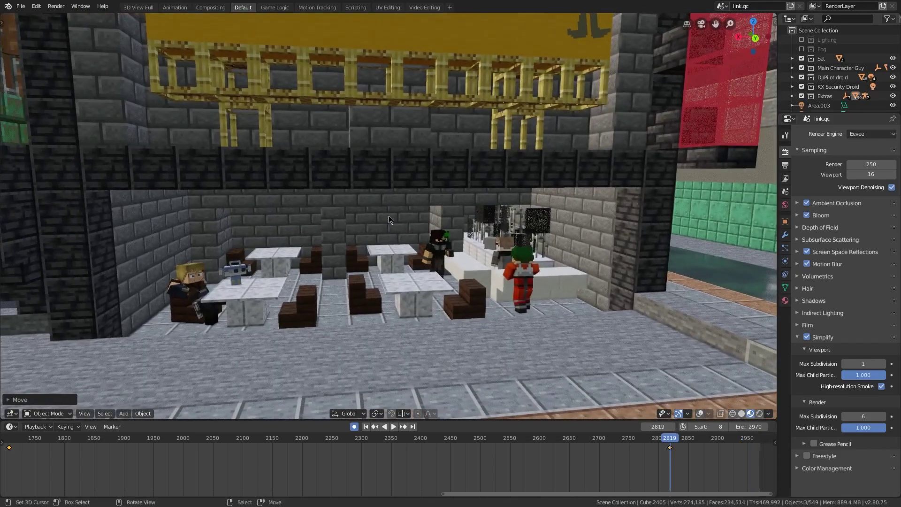